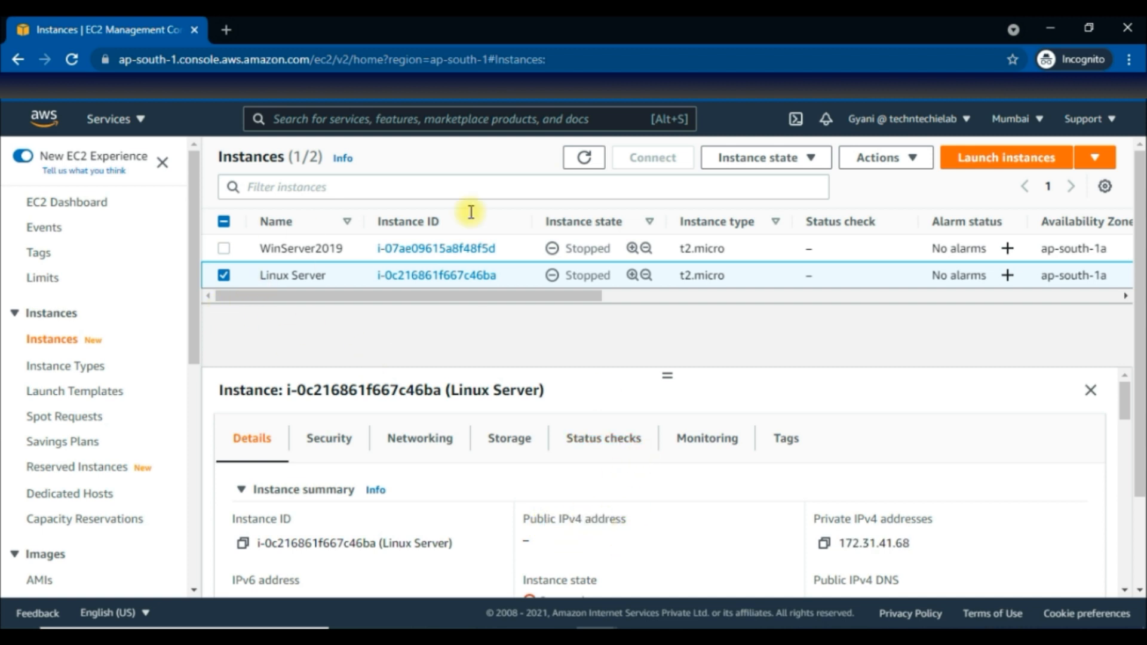
Step: Start the stopped Linux Server instance
left_click(798, 160)
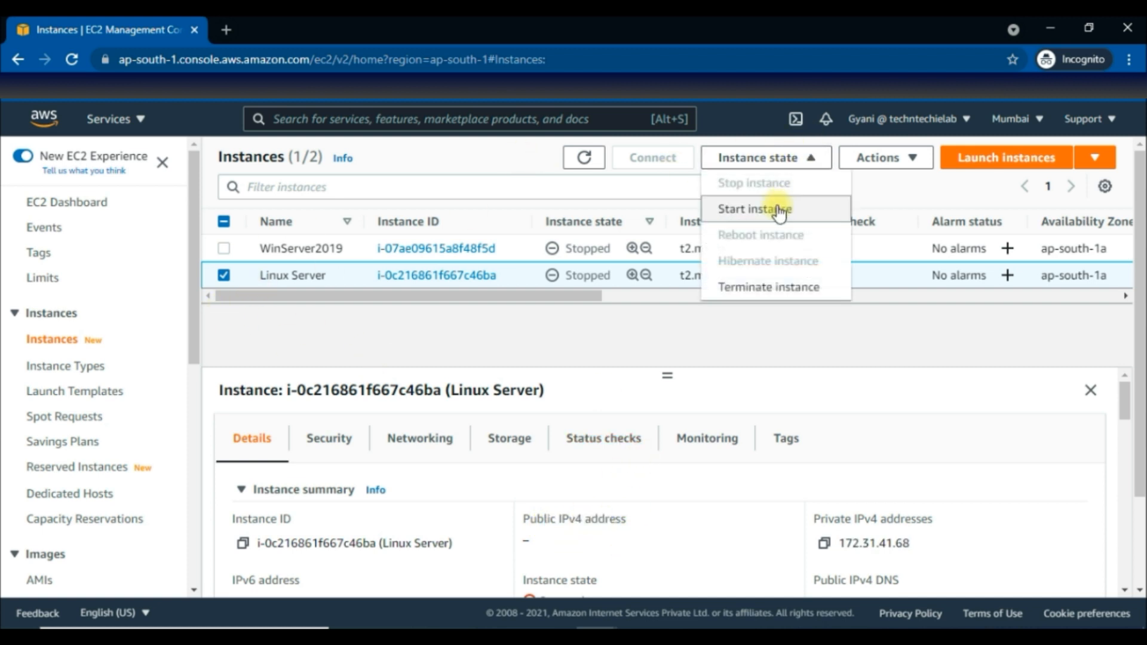
left_click(755, 209)
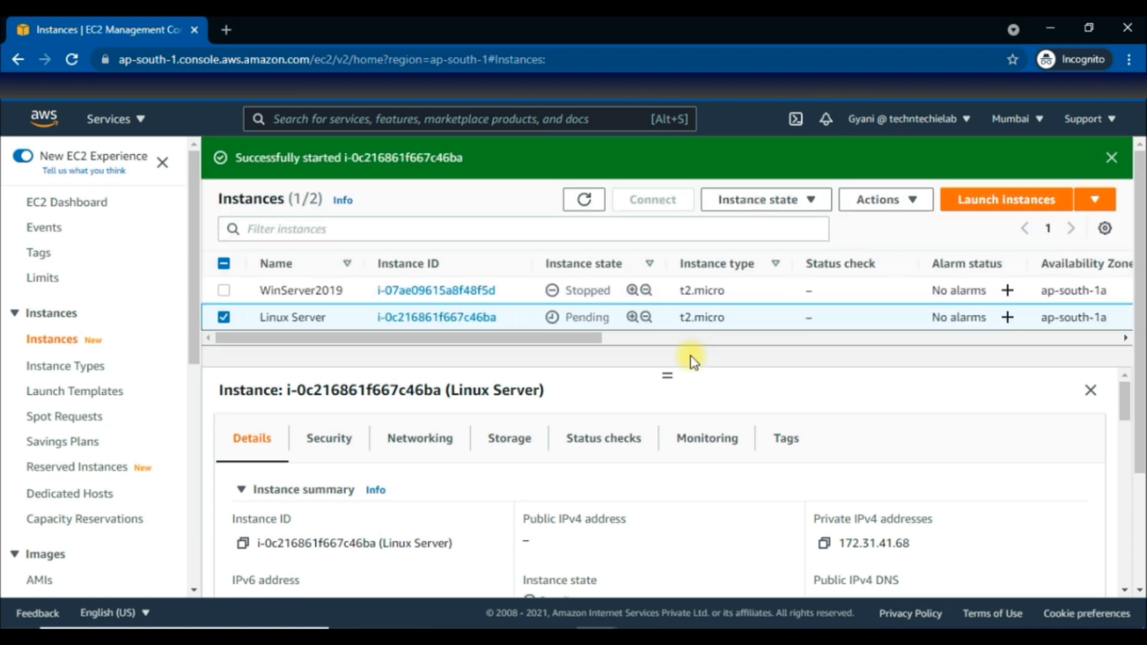
scroll(959, 415, "down", 1)
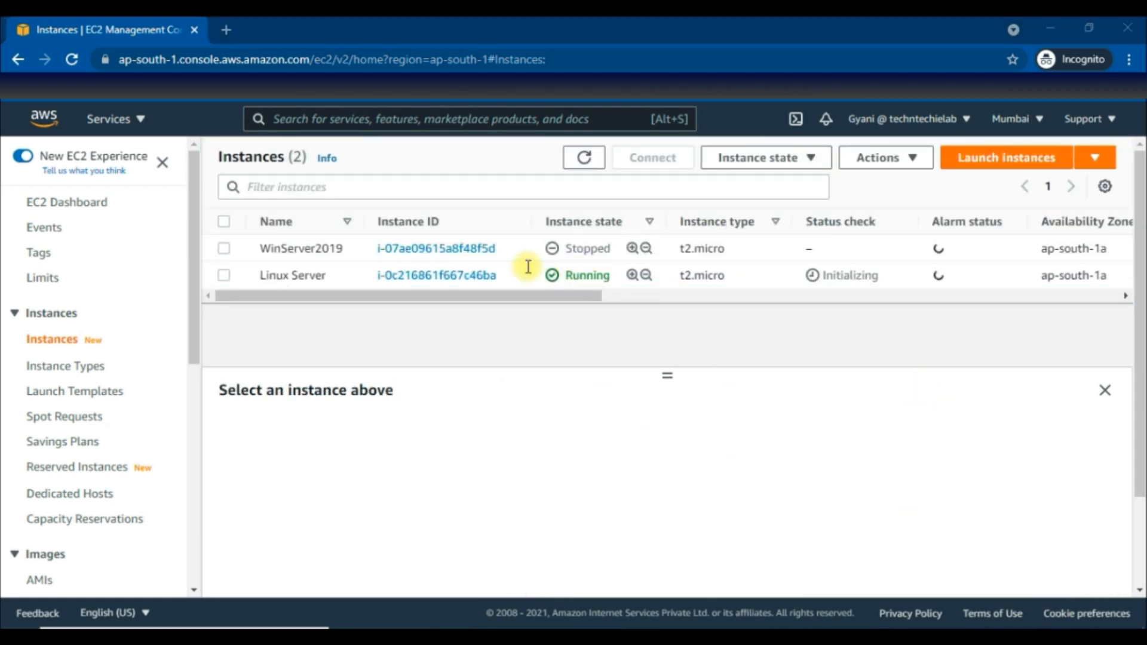
Step: Select the Linux Server instance and examine its public IPv4, private IPv4 and Elastic IP addresses in the instance summary
left_click(567, 284)
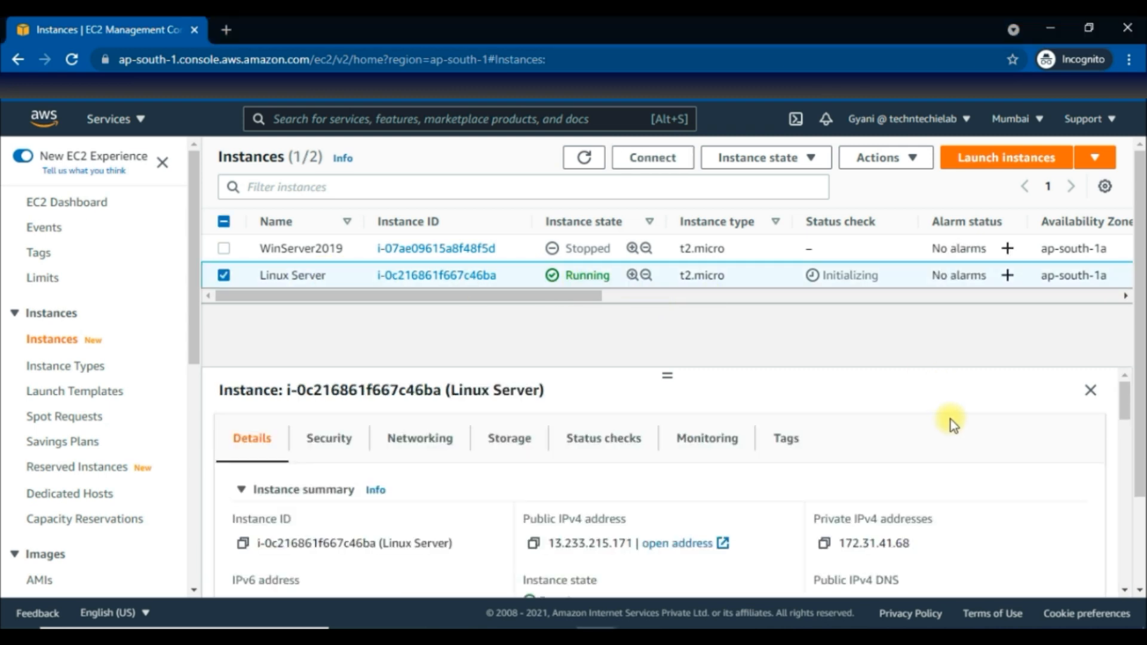
scroll(1054, 470, "down", 1)
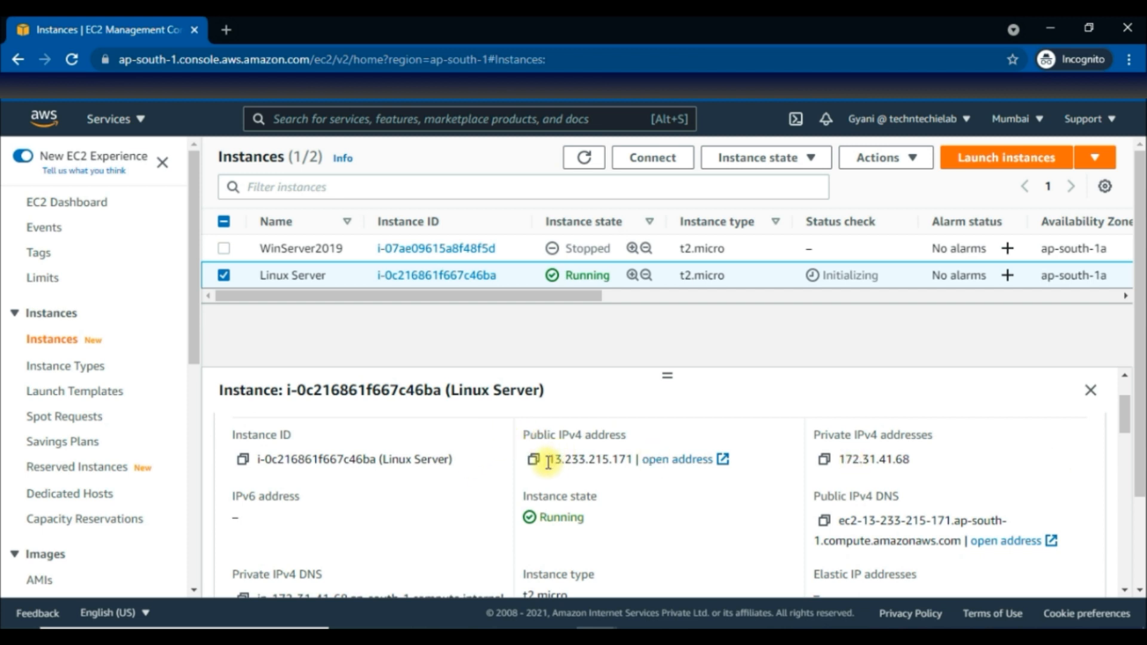
left_click_drag(549, 461, 635, 457)
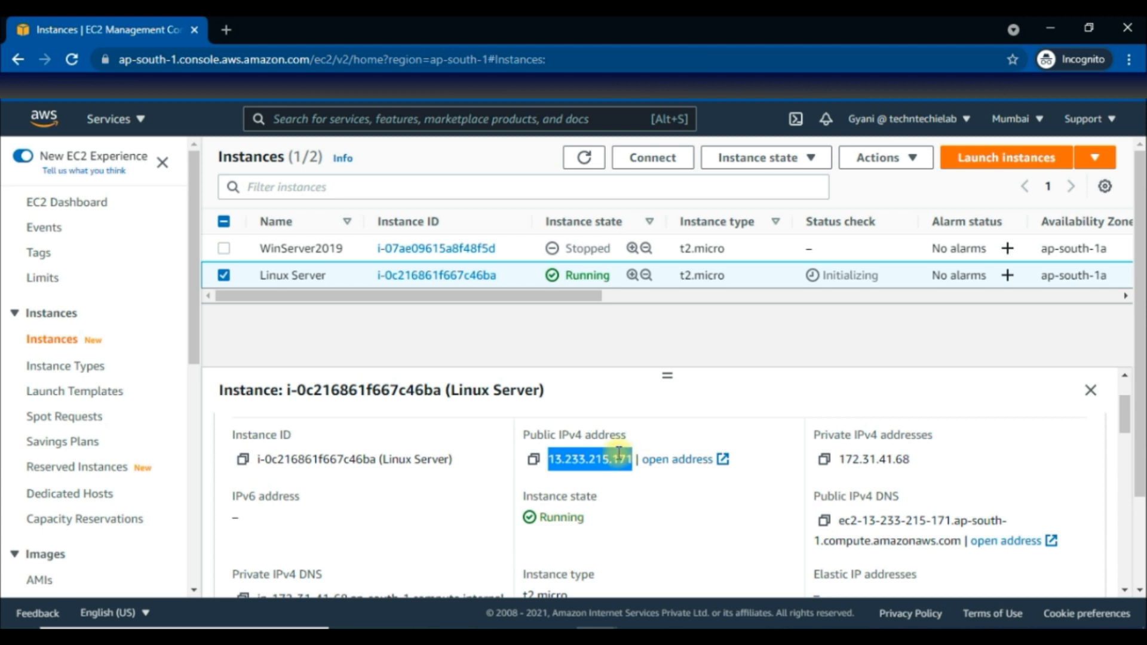
left_click_drag(838, 459, 913, 463)
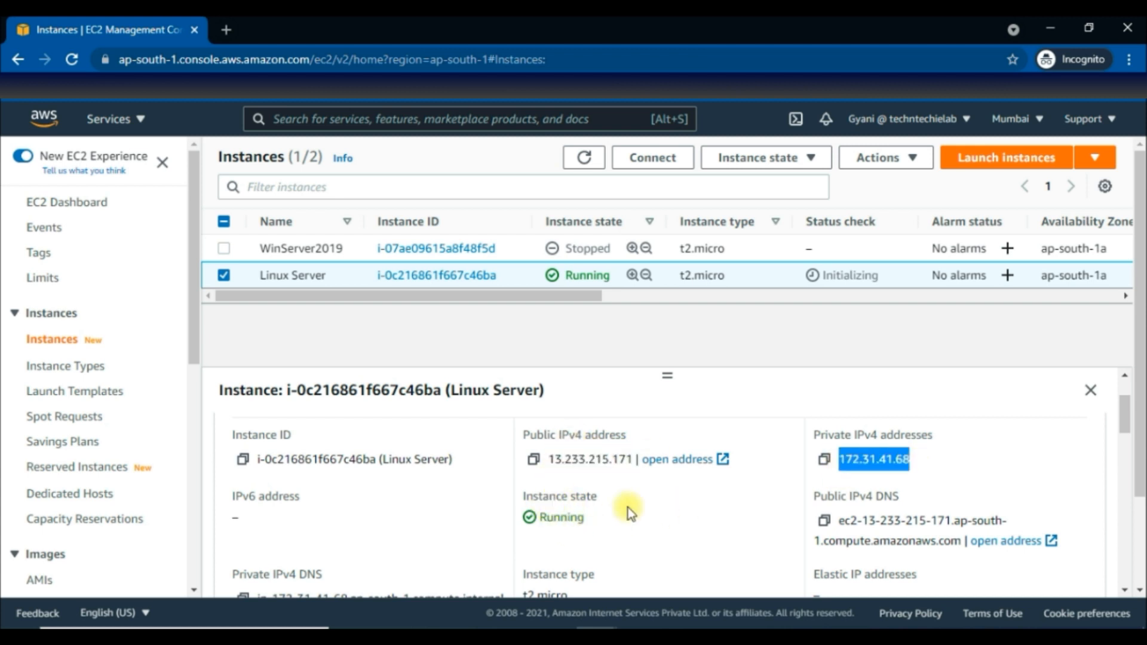
scroll(624, 513, "down", 1)
scroll(617, 514, "down", 1)
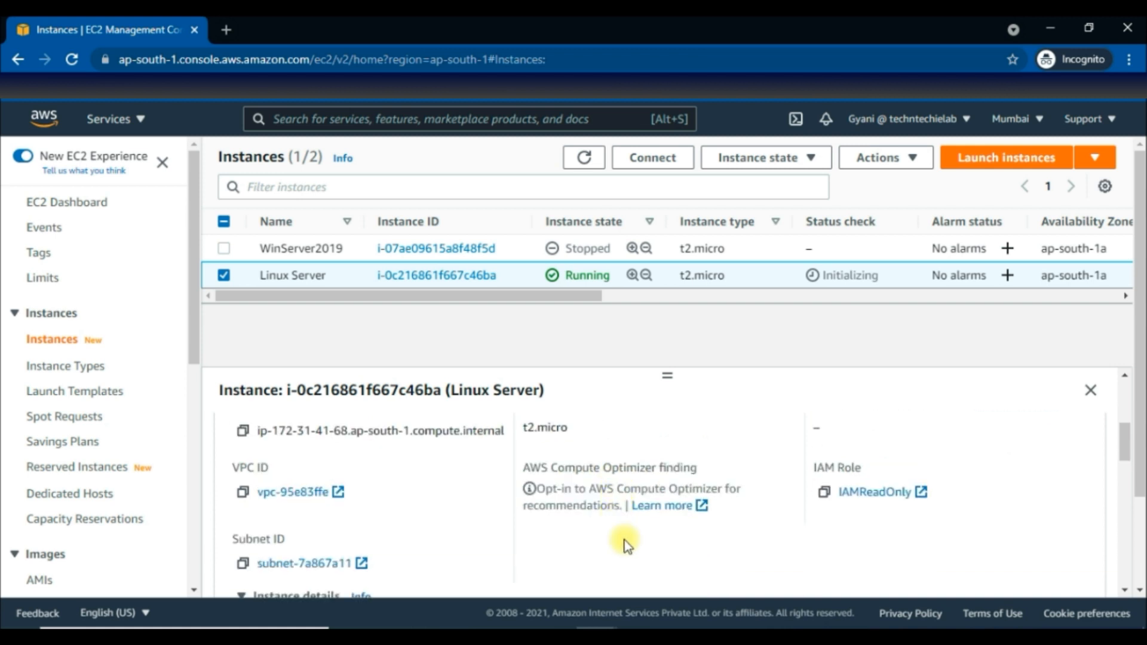
scroll(624, 544, "up", 3)
scroll(627, 548, "down", 1)
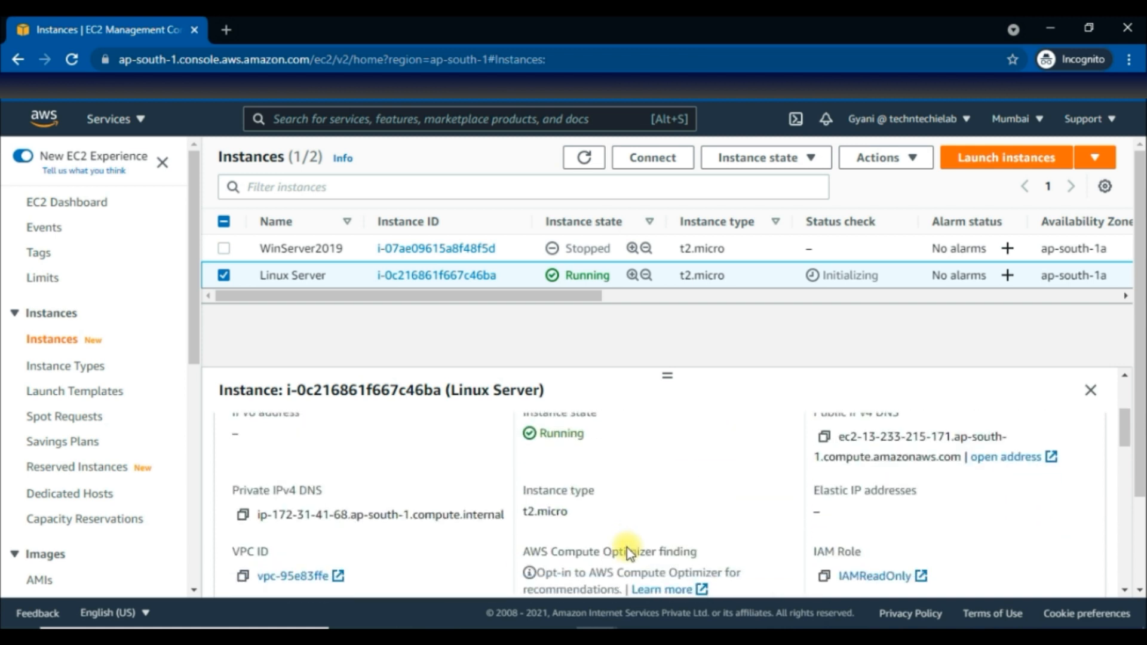
left_click_drag(814, 497, 907, 489)
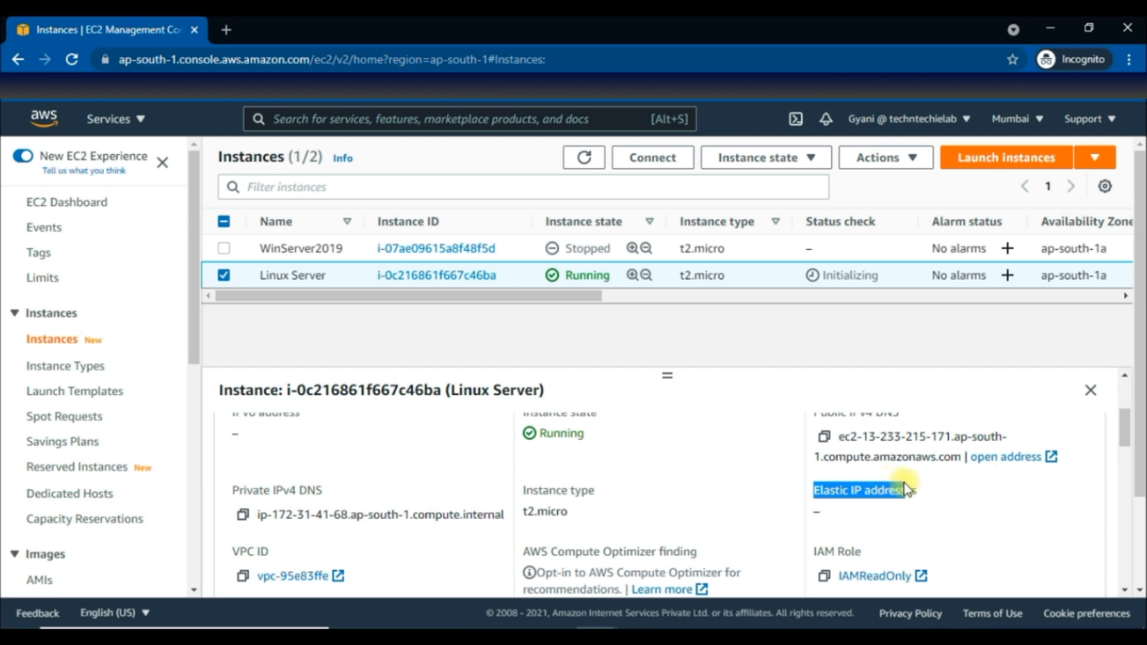
left_click(830, 508)
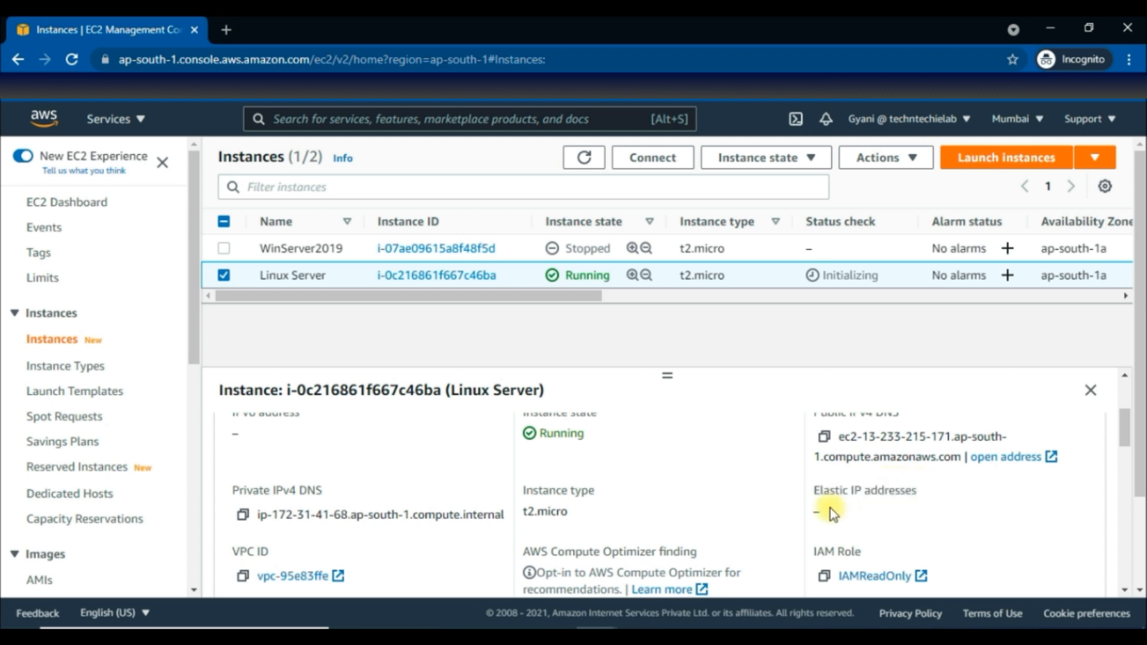
left_click_drag(811, 511, 901, 509)
scroll(653, 454, "up", 3)
Step: Open Windows PowerShell with administrator rights
key("super")
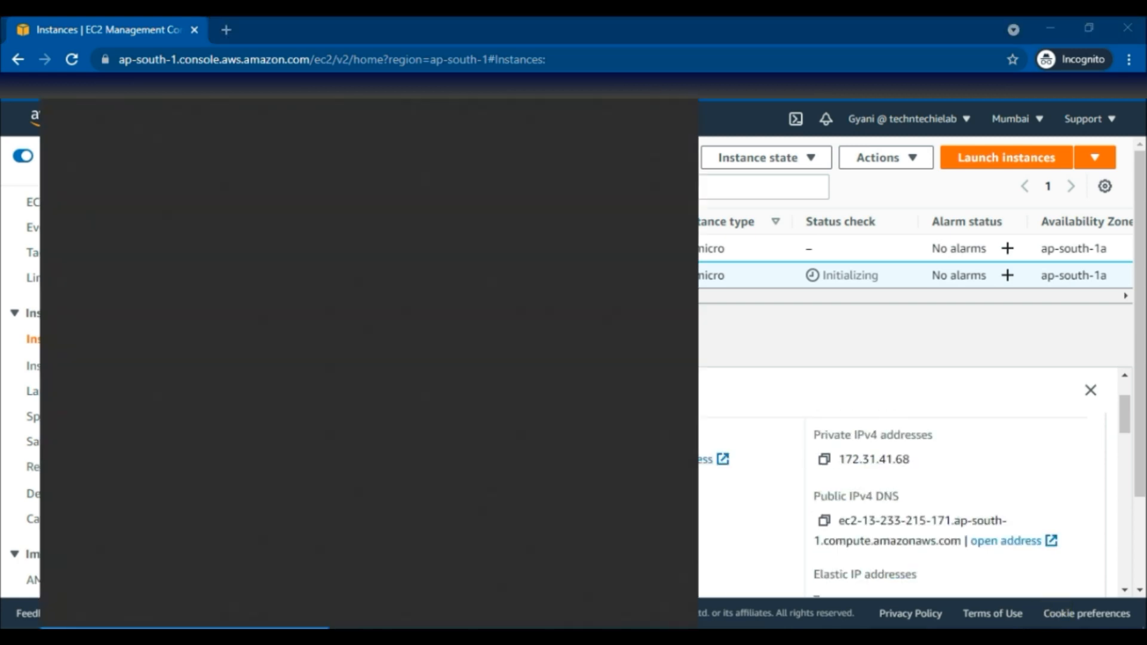
type("power sh")
key("ctrl+shift+Return")
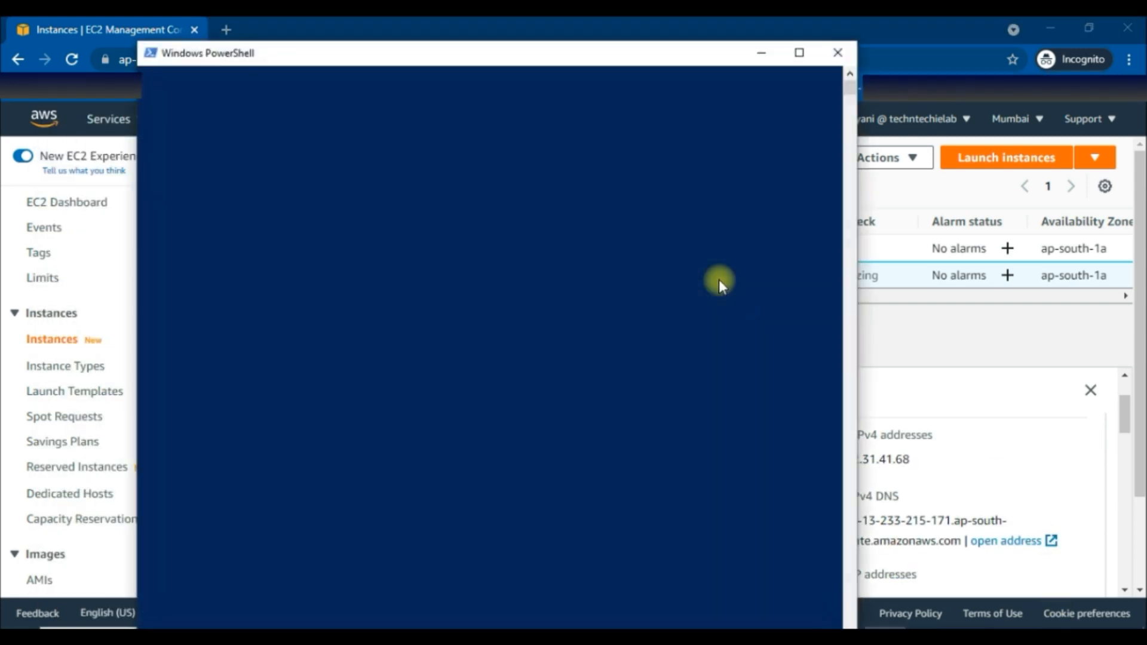
Step: Try to change the working directory with the command cd download
type("cd")
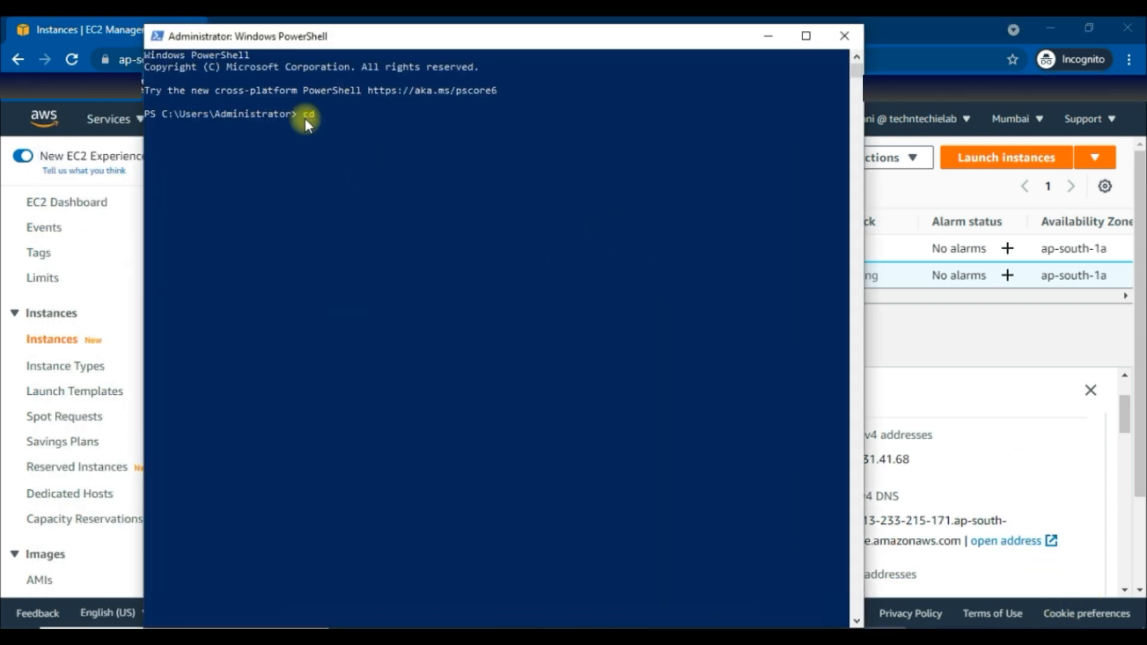
type(" download")
key("Return")
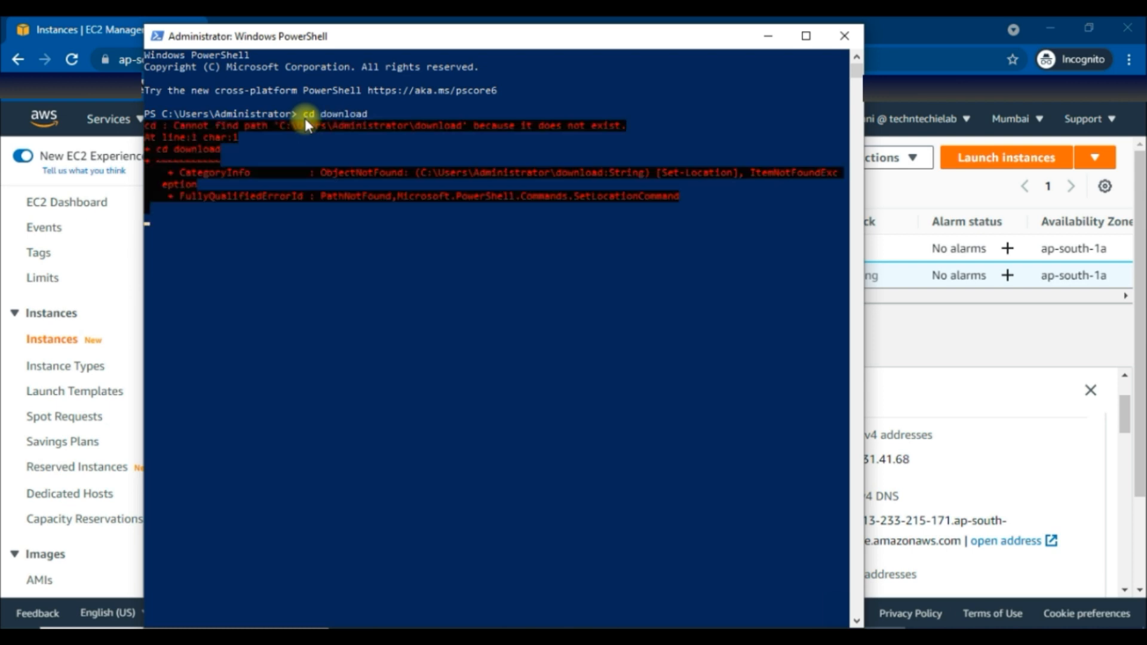
Step: Change the working directory to .\Downloads\ using path completion
type("cd d")
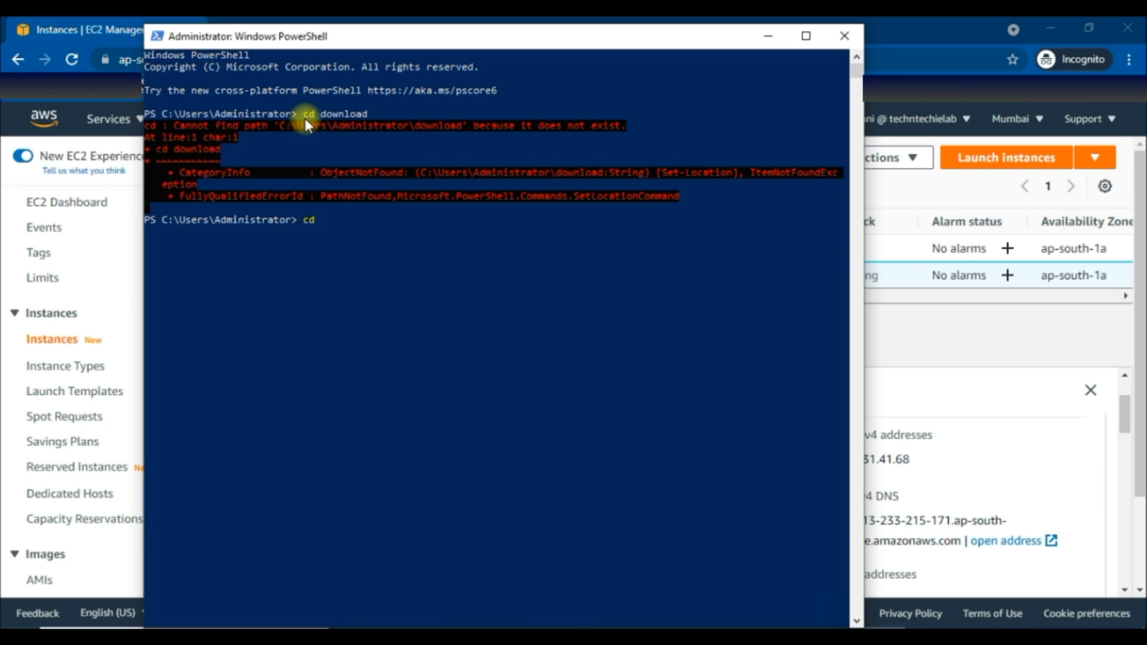
type("own")
key("Tab")
key("Return")
Step: Write the command ssh -i LinuxServer.pem ec2-user@ in PowerShell, taking the key file's name from the Downloads folder in File Explorer
type("ssh -i")
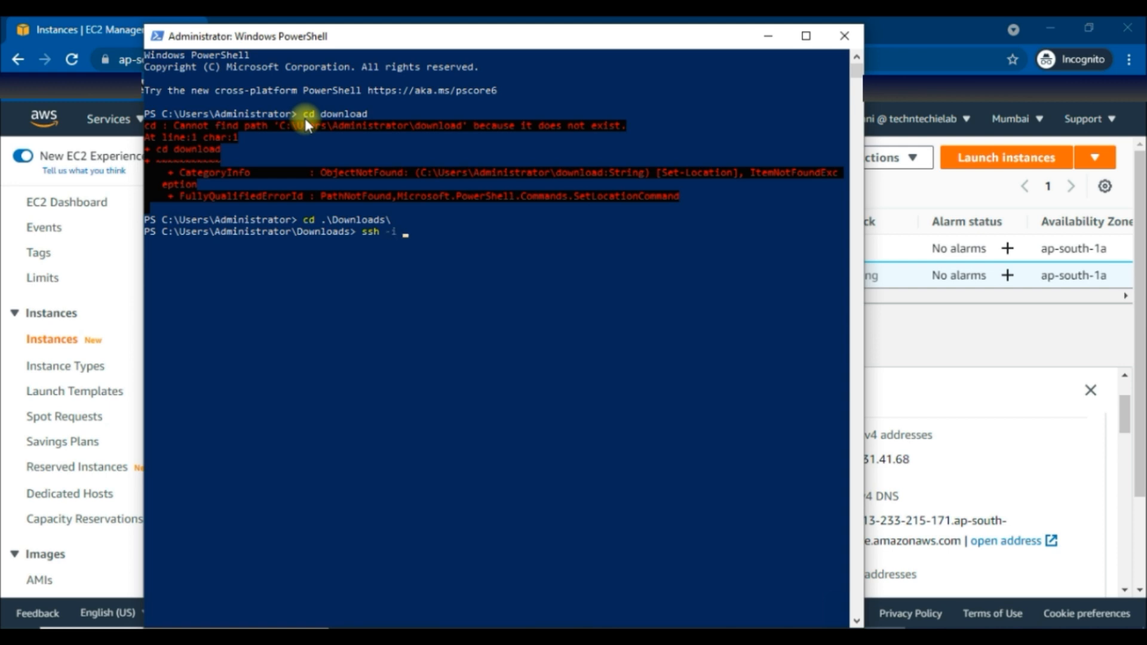
key("super+e")
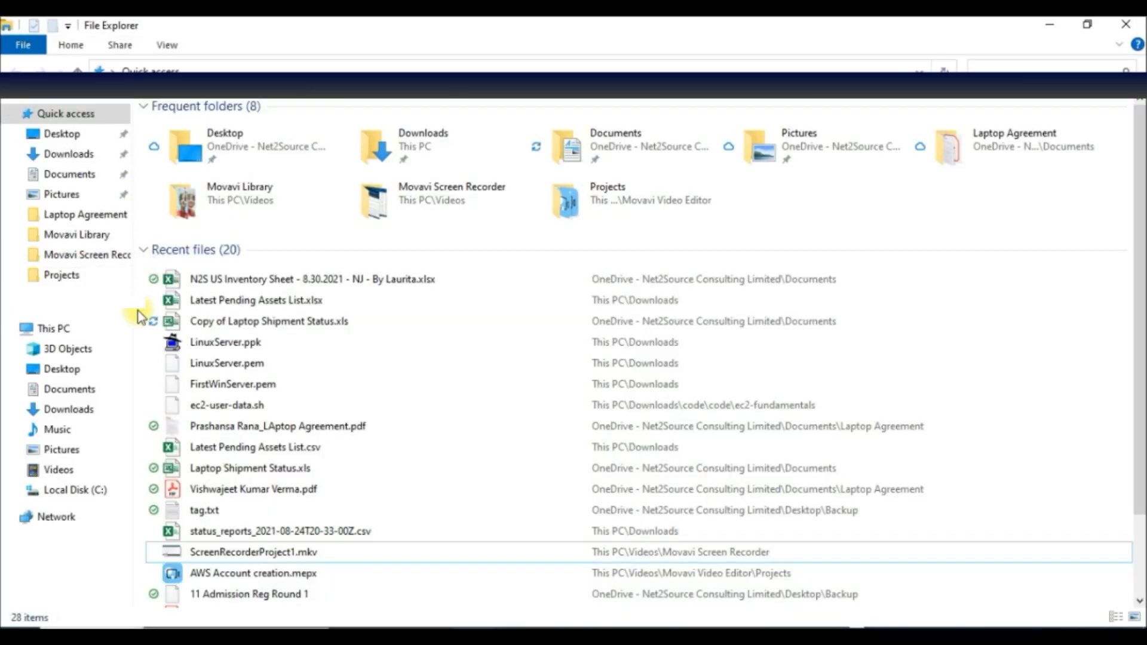
left_click(68, 154)
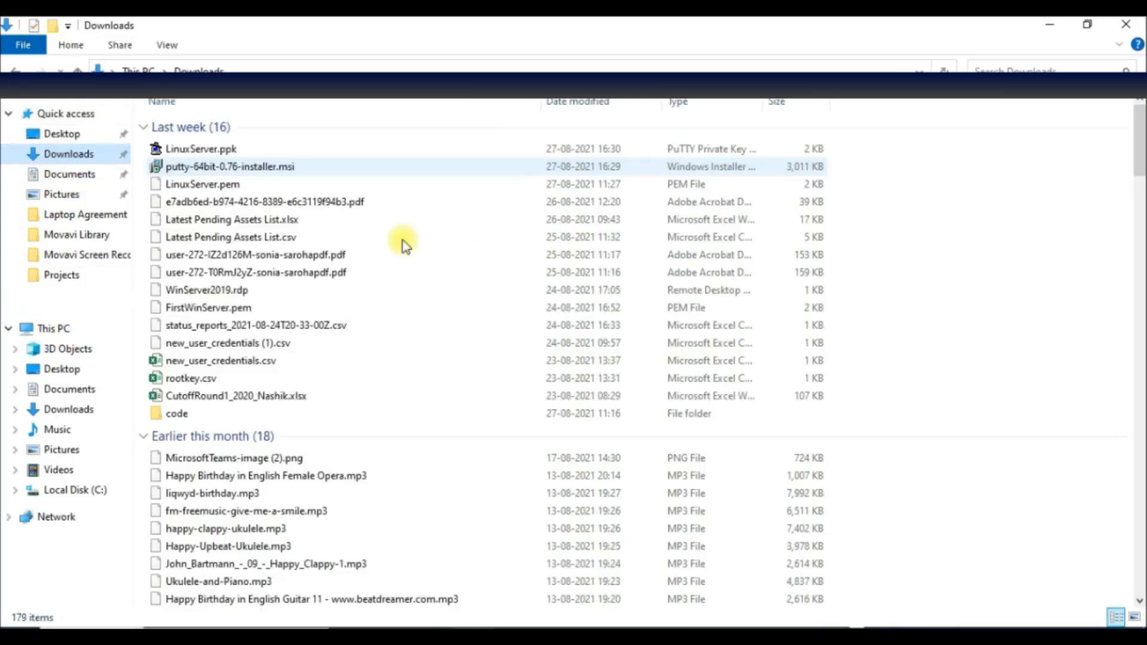
left_click(202, 184)
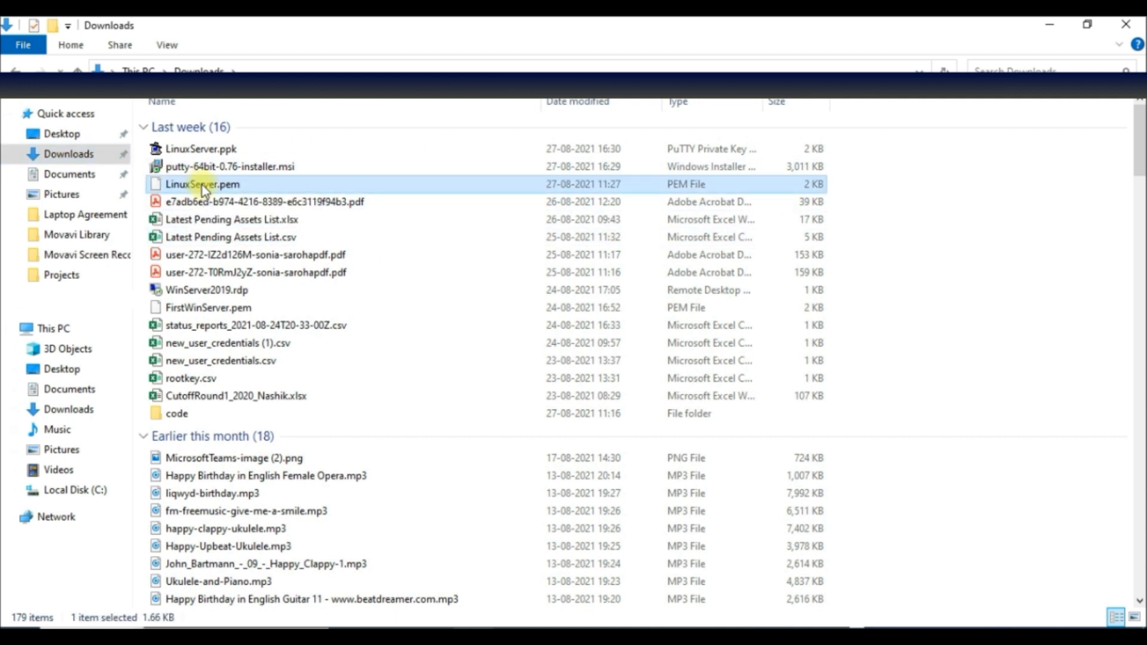
left_click(202, 185)
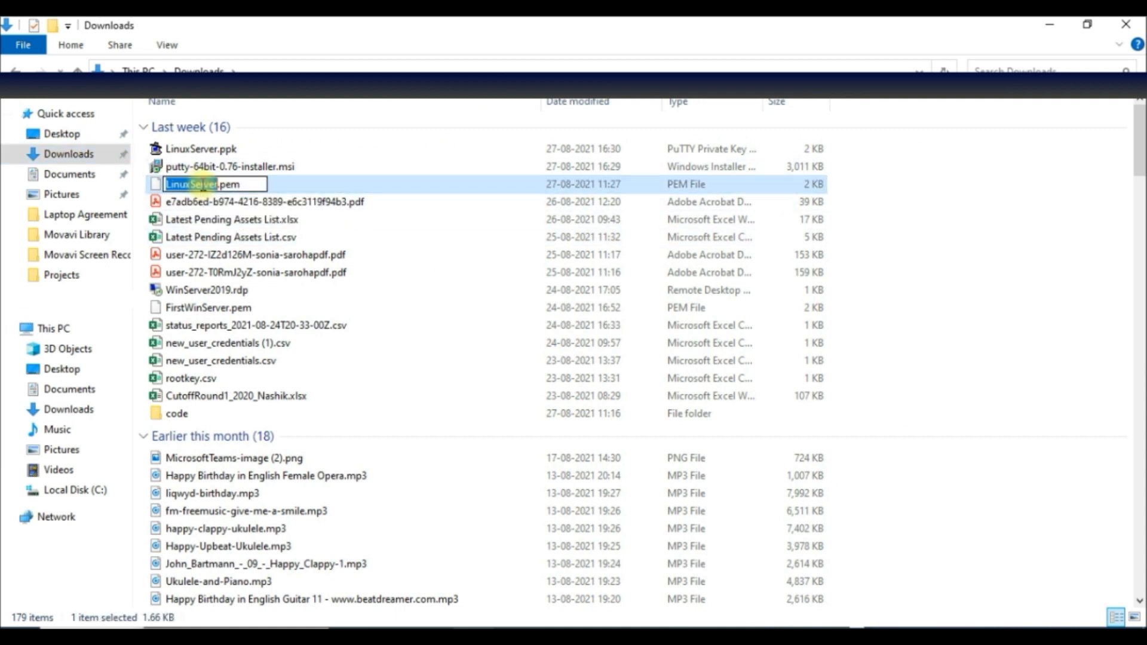
left_click(1050, 25)
type("LinuxServer.pem")
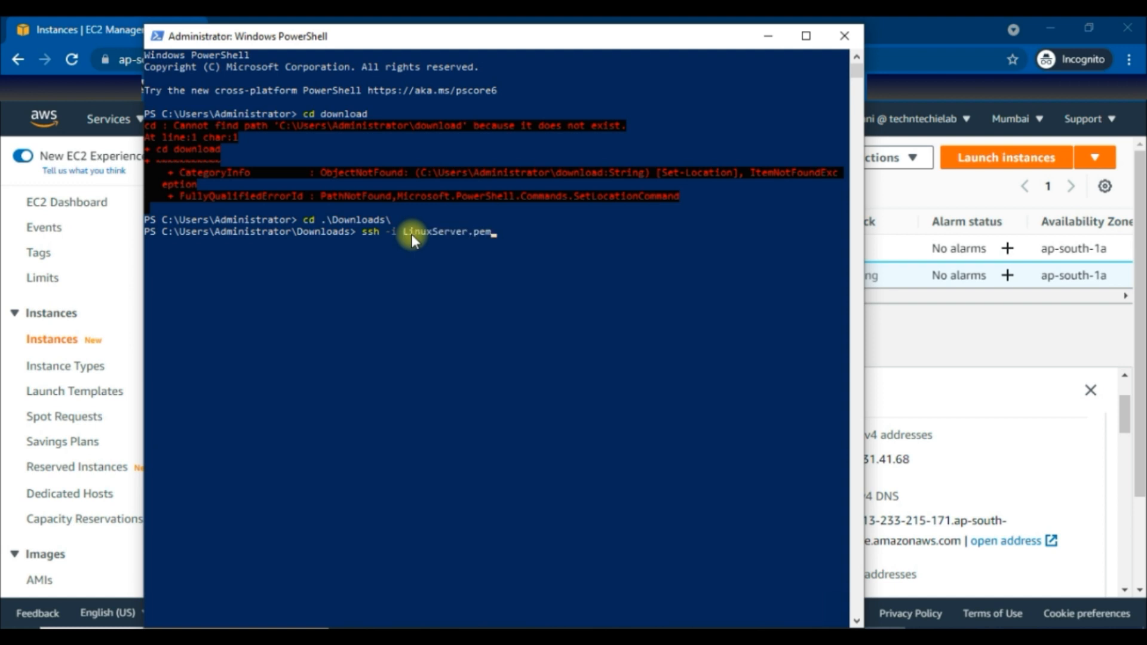
type("ec2-user@")
Step: Copy Linux Server's public IPv4 address 13.233.215.171 from the EC2 console into the SSH command, run it and accept the host with yes
left_click(995, 343)
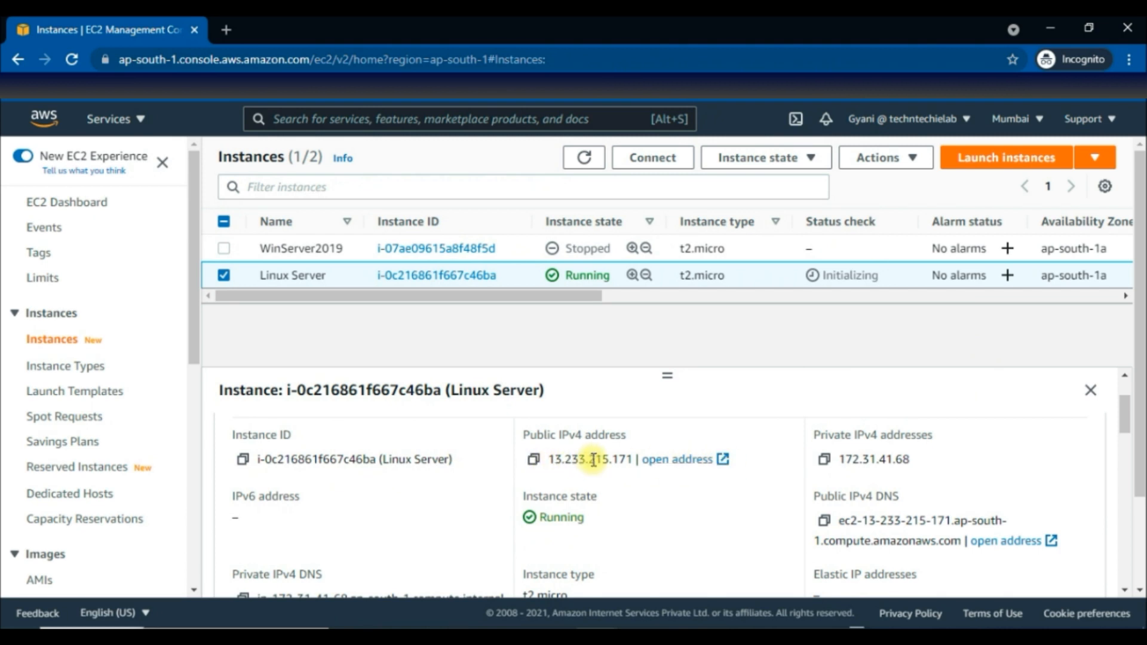
left_click(533, 459)
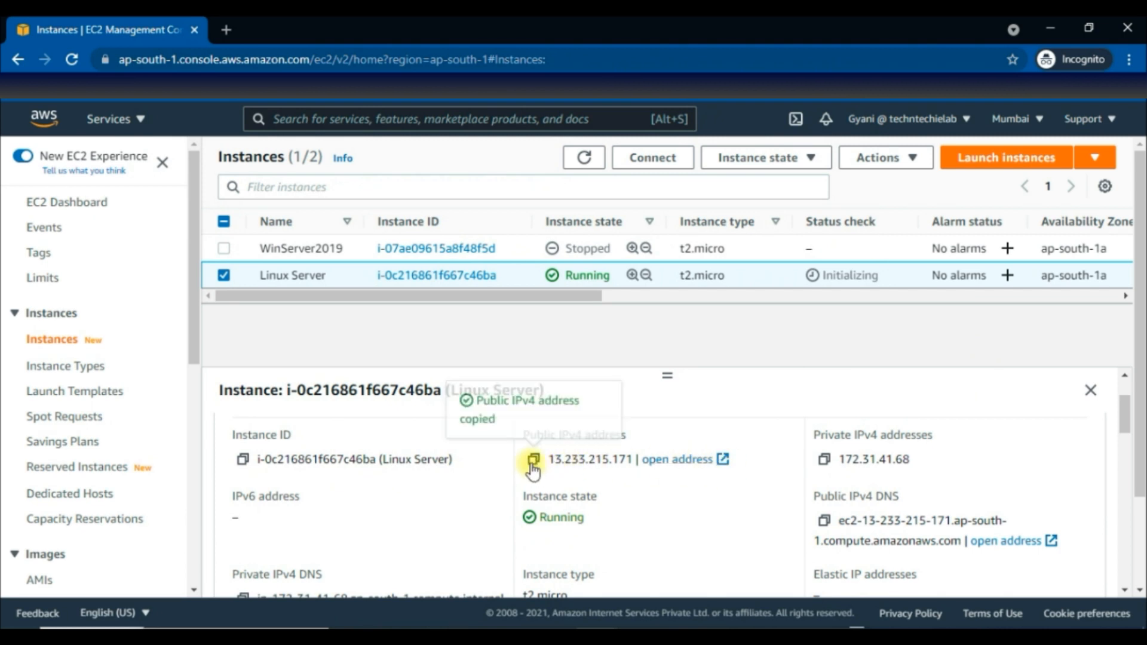
left_click(870, 624)
right_click(575, 234)
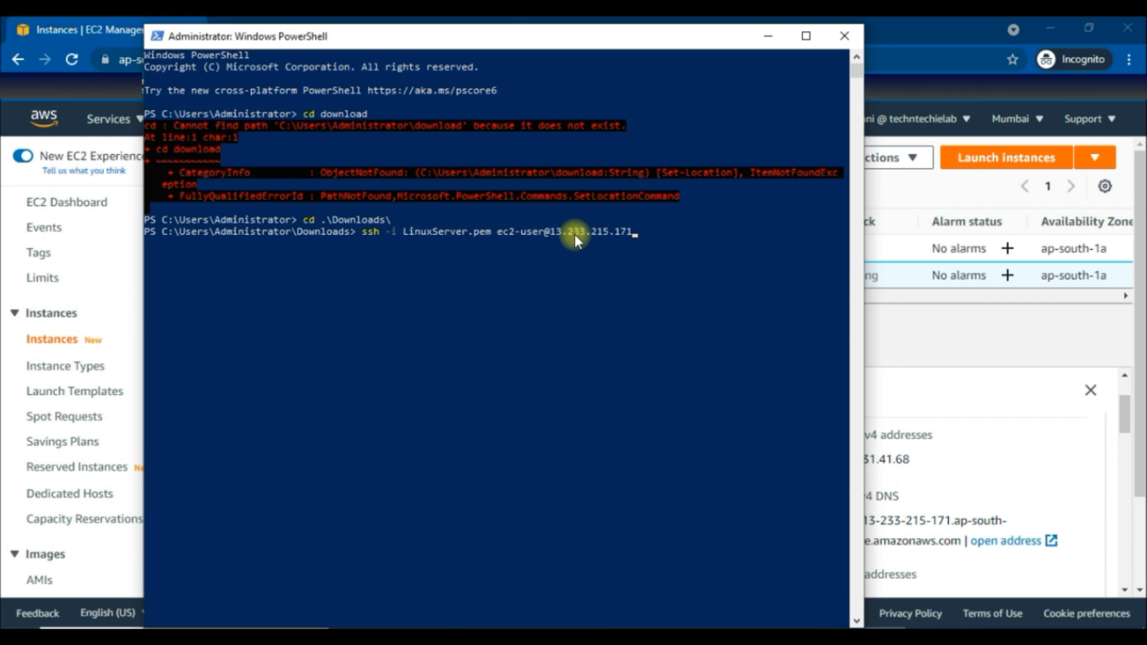
key("Return")
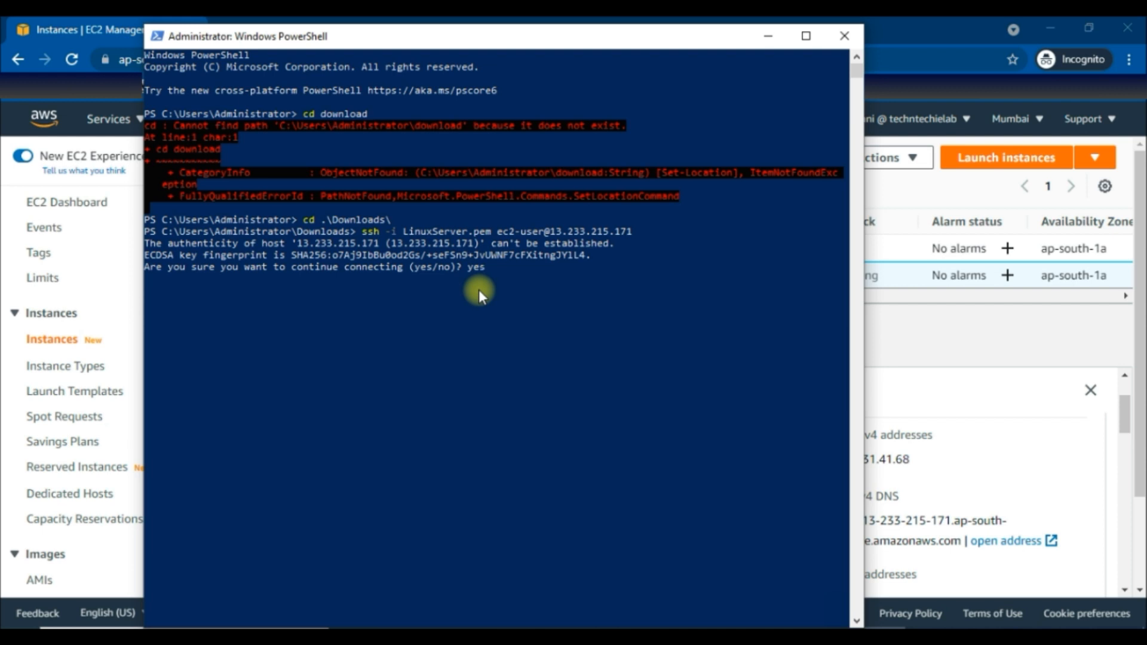
key("Return")
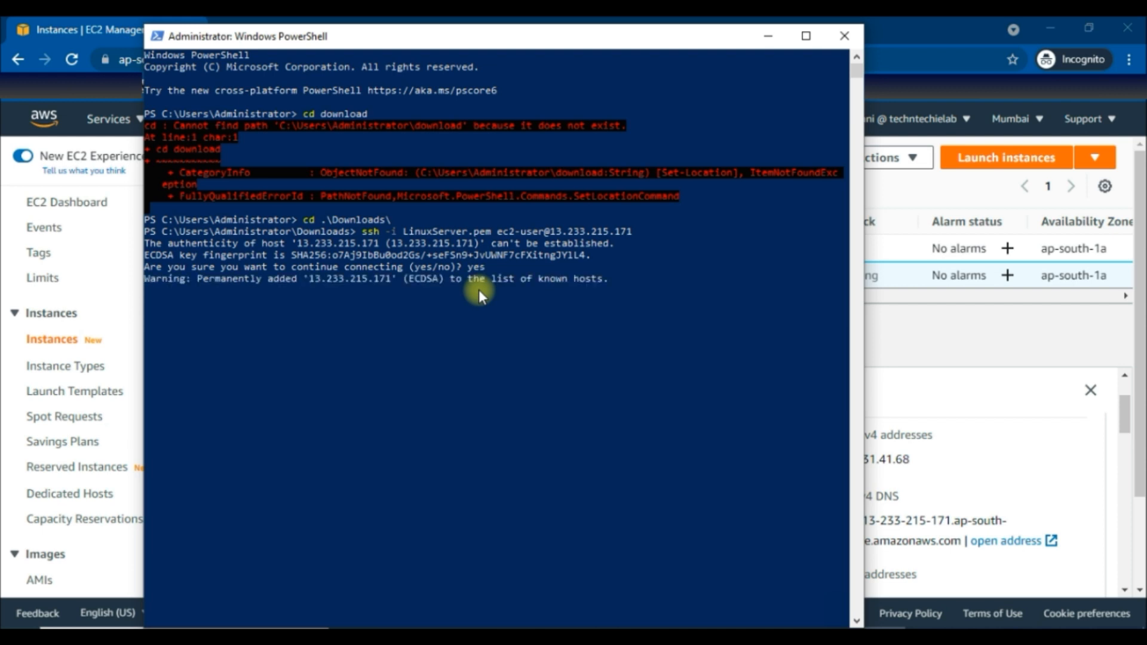
Step: Highlight the Amazon Linux 2 AMI login banner in the SSH session, and minimize the terminal window
left_click(270, 338)
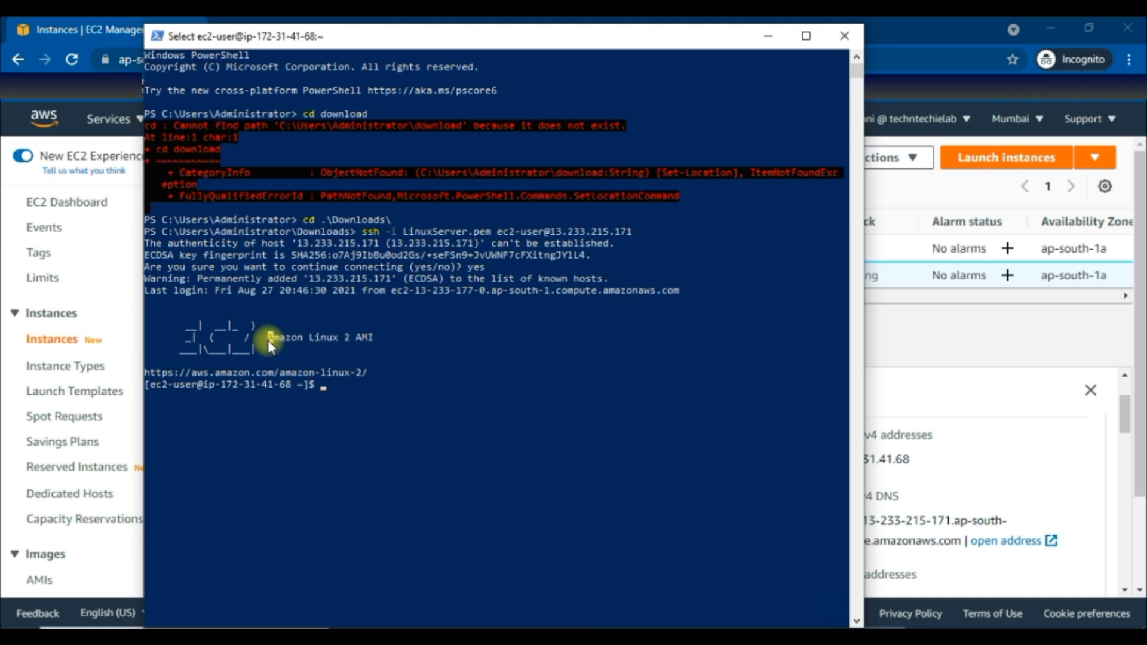
left_click_drag(357, 335, 376, 339)
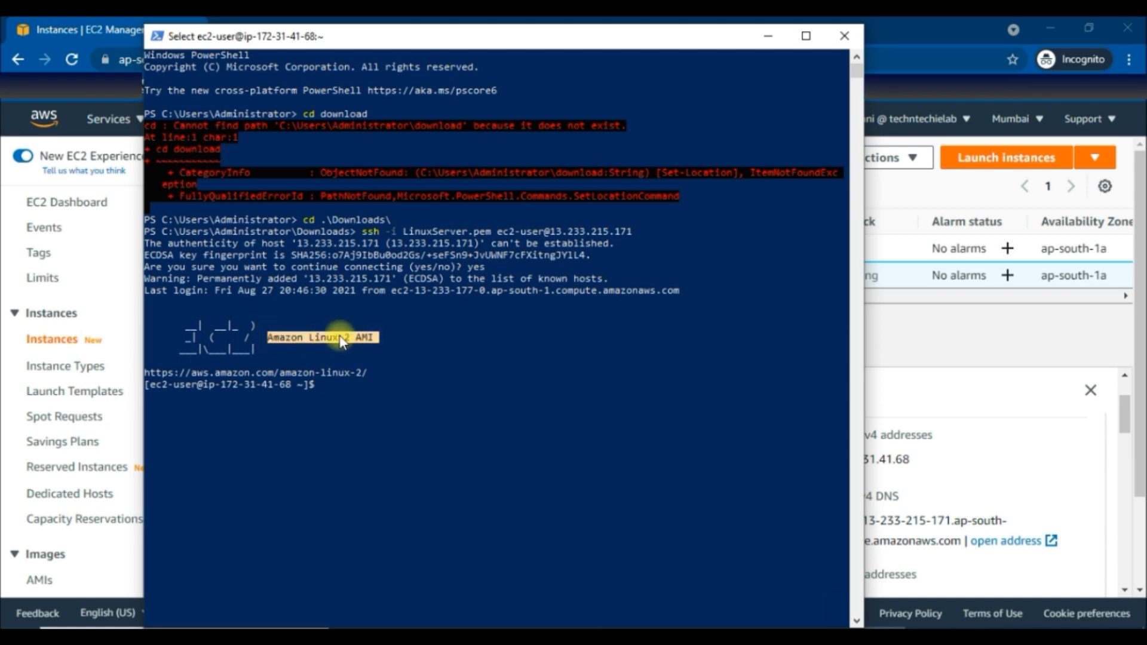
left_click(768, 36)
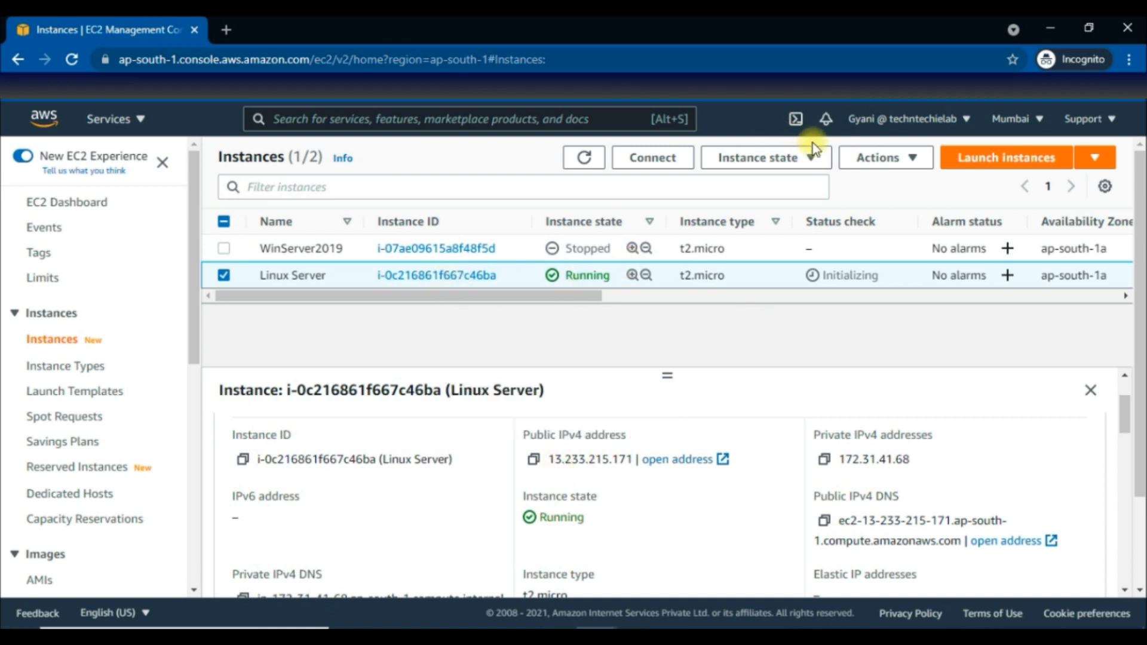
Step: Stop the Linux Server instance and confirm the request
left_click(812, 160)
left_click(799, 186)
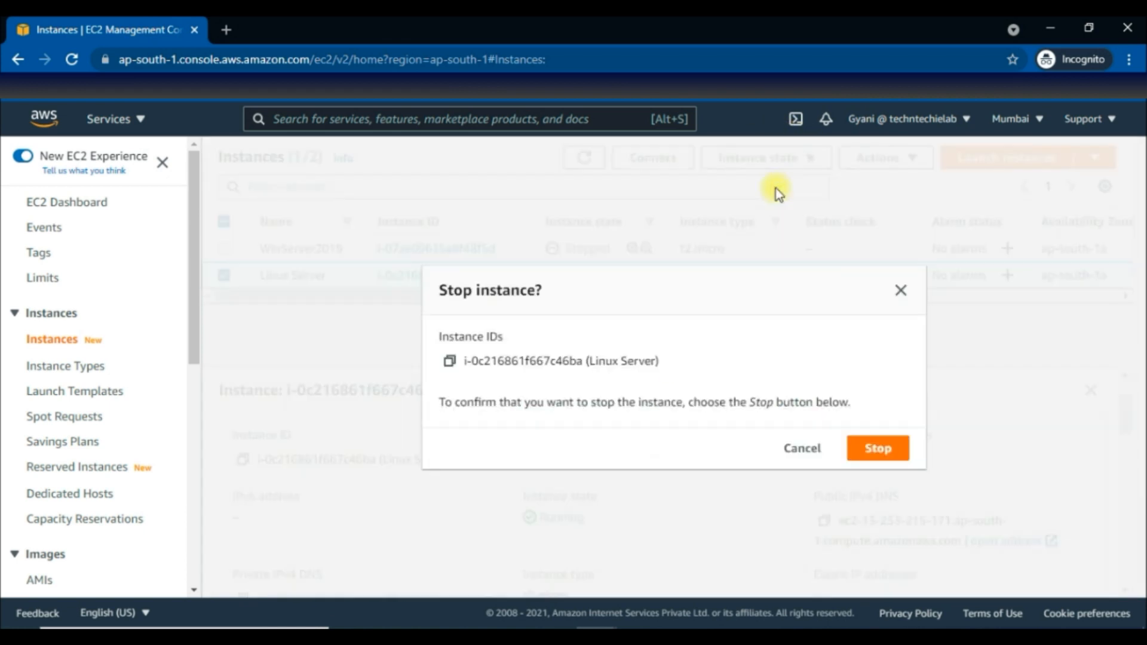
left_click(870, 449)
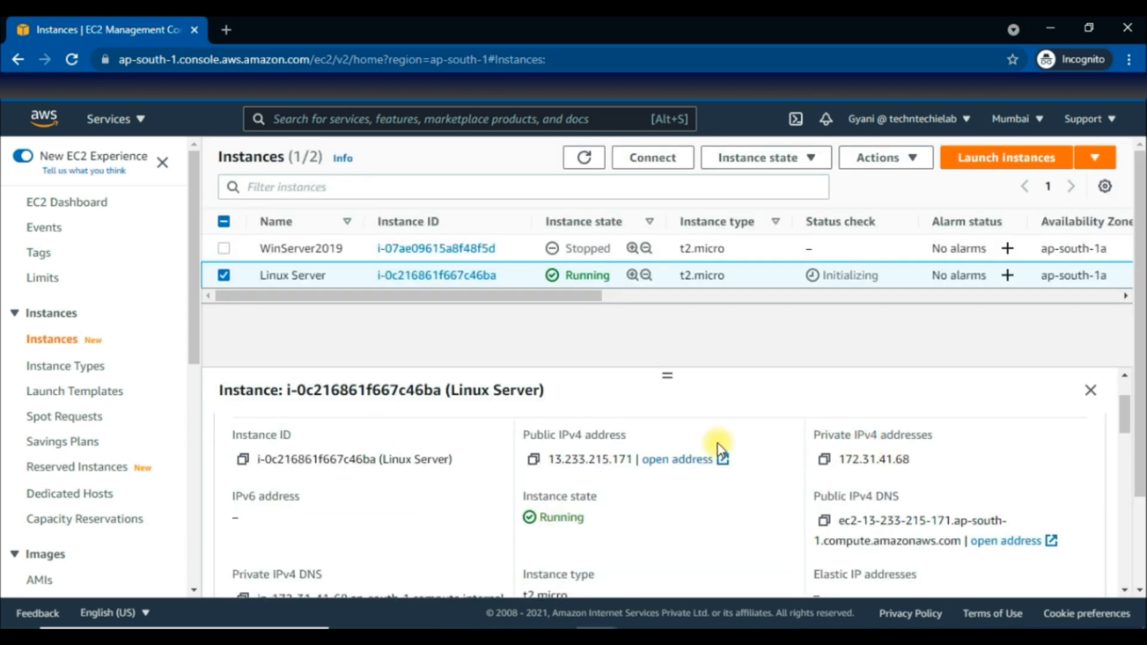
Step: Highlight Linux Server's public IPv4 address in the EC2 console and check it against the SSH session in PowerShell
left_click_drag(549, 460, 632, 460)
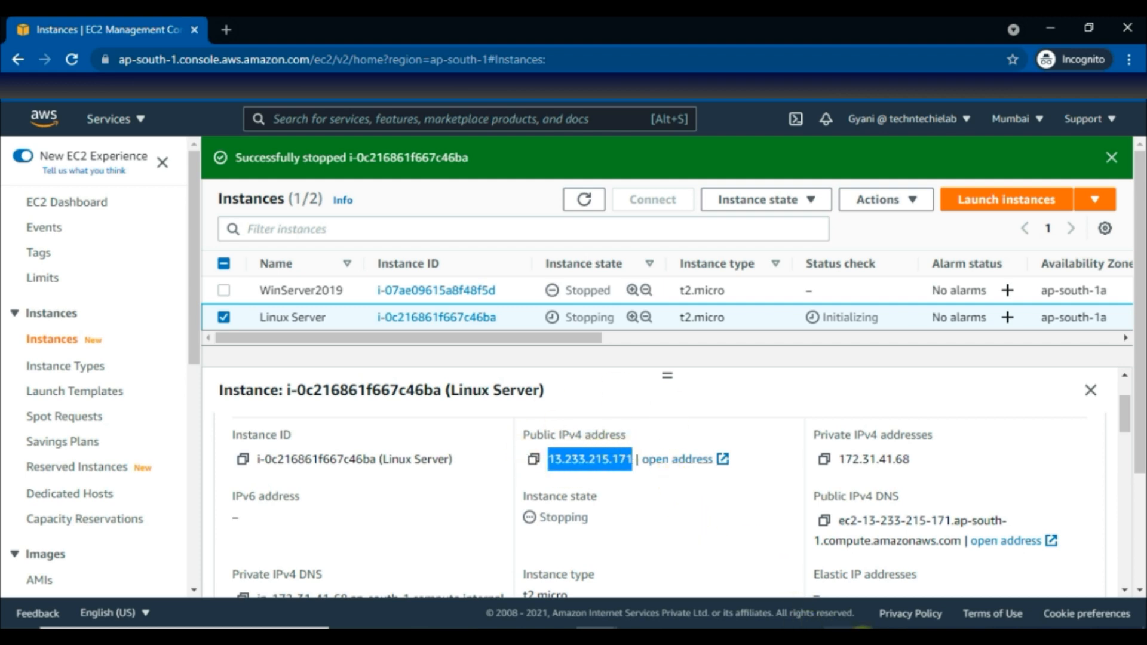
key("alt+Tab")
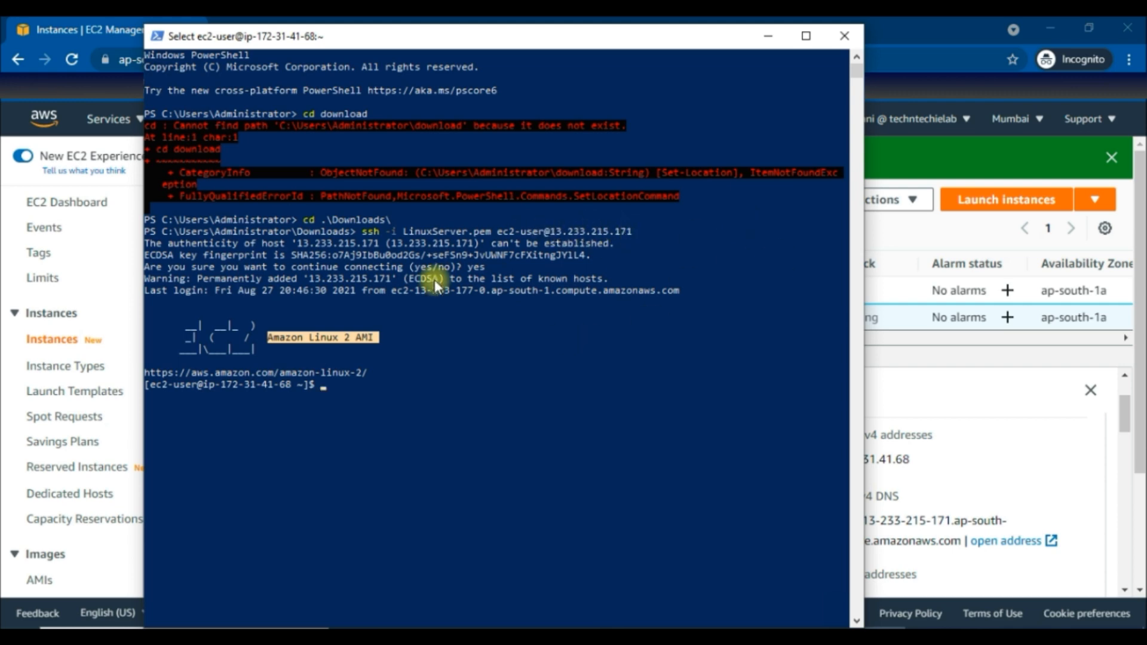
left_click(768, 36)
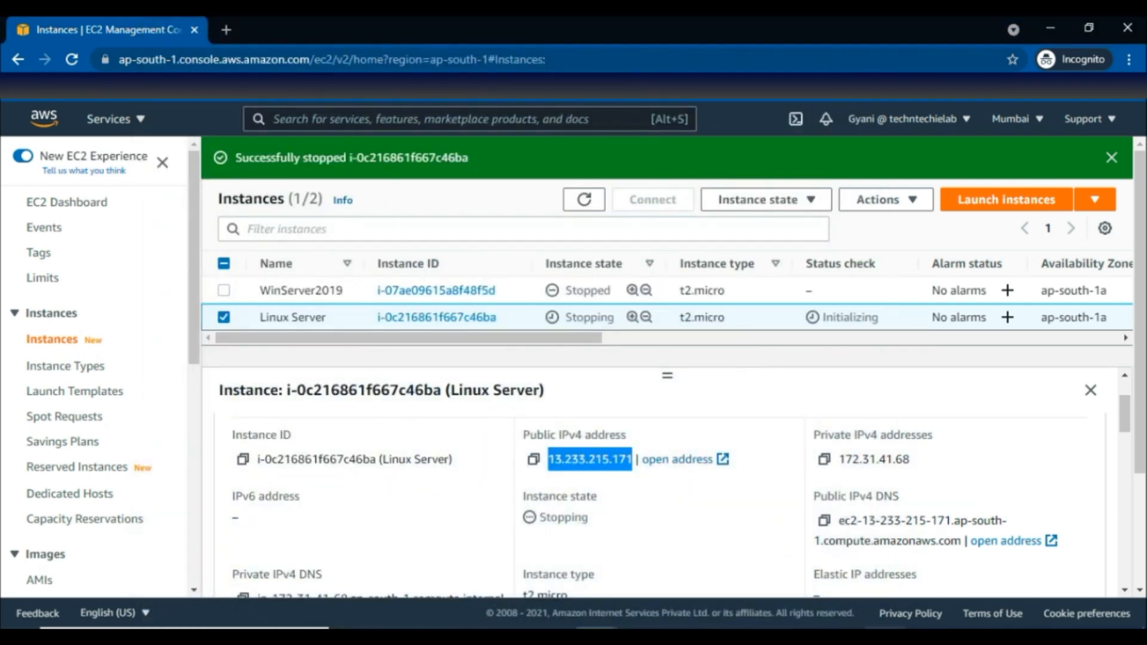
Step: Refresh the instance list until Linux Server has stopped, and check its public and private IPv4 addresses
left_click(586, 201)
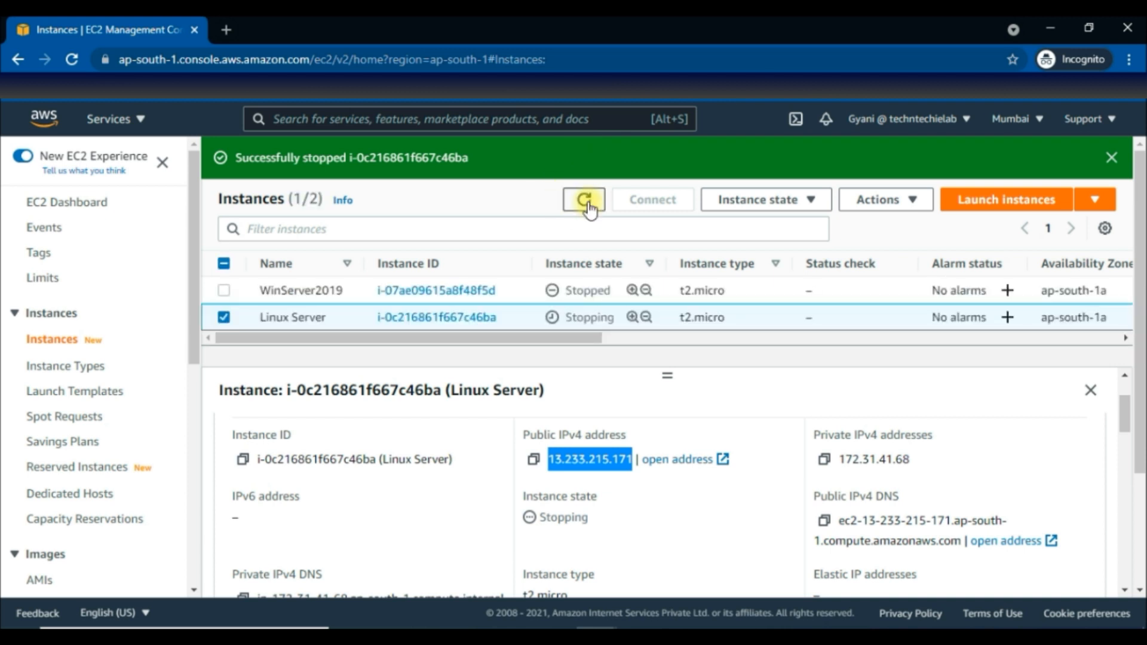
left_click(585, 203)
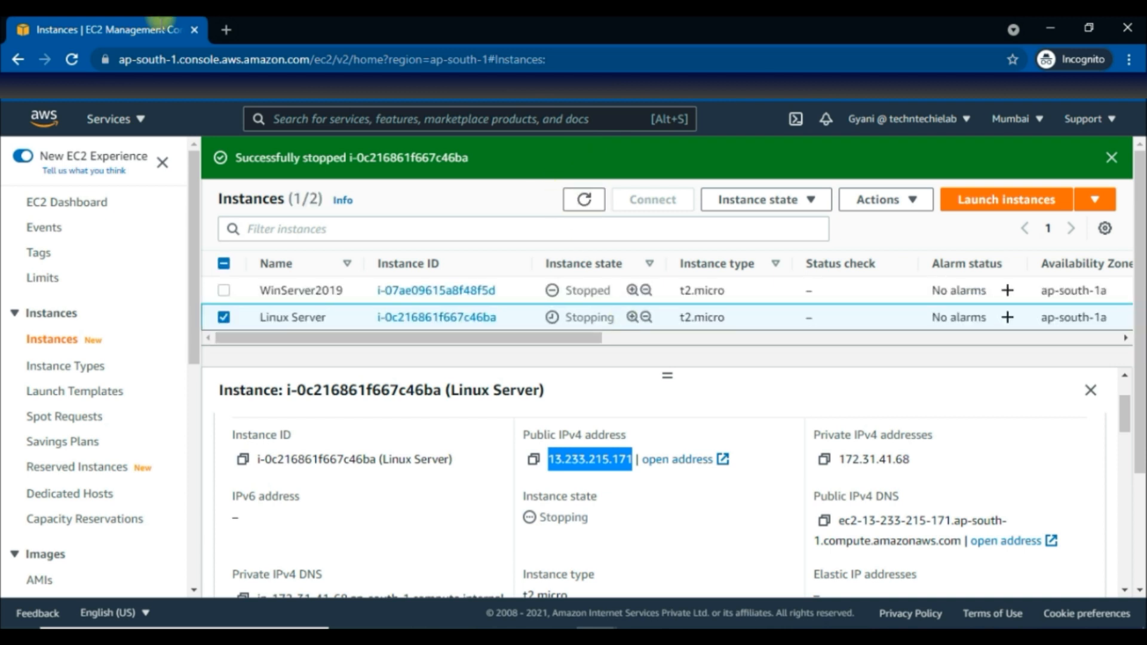
left_click(74, 62)
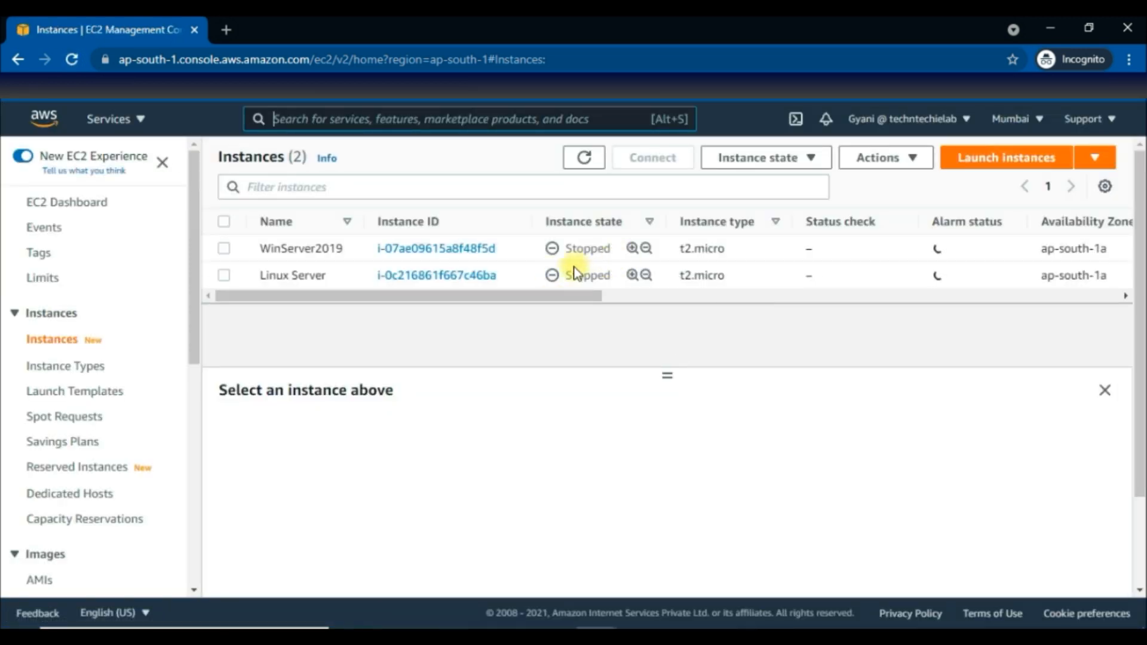
left_click(275, 272)
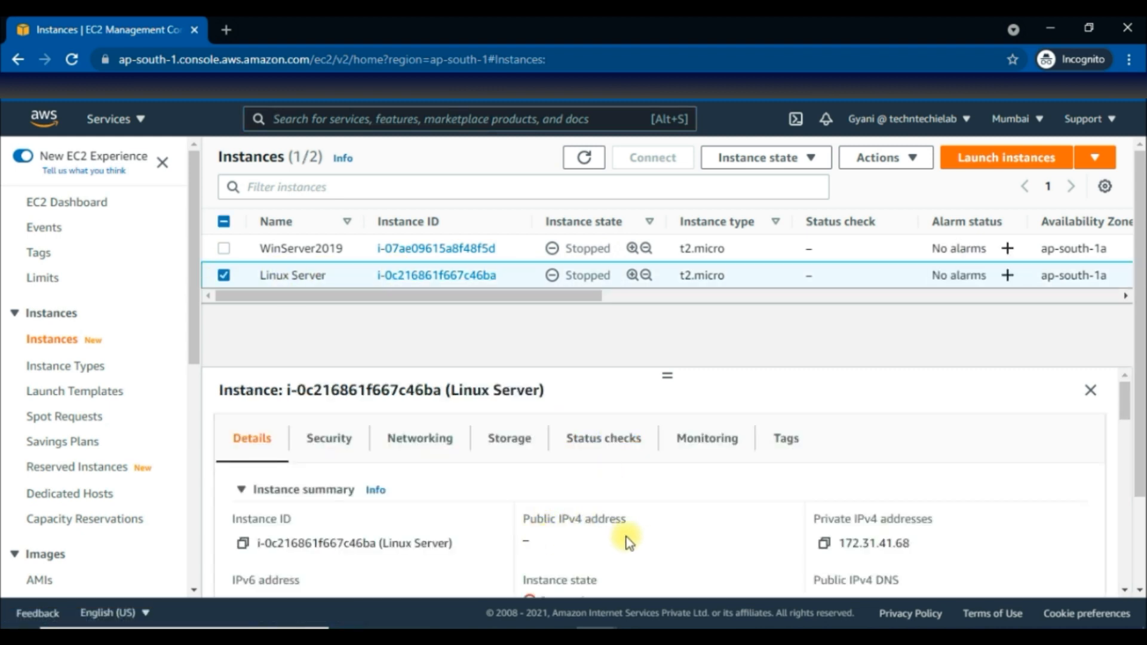
left_click_drag(835, 542, 935, 542)
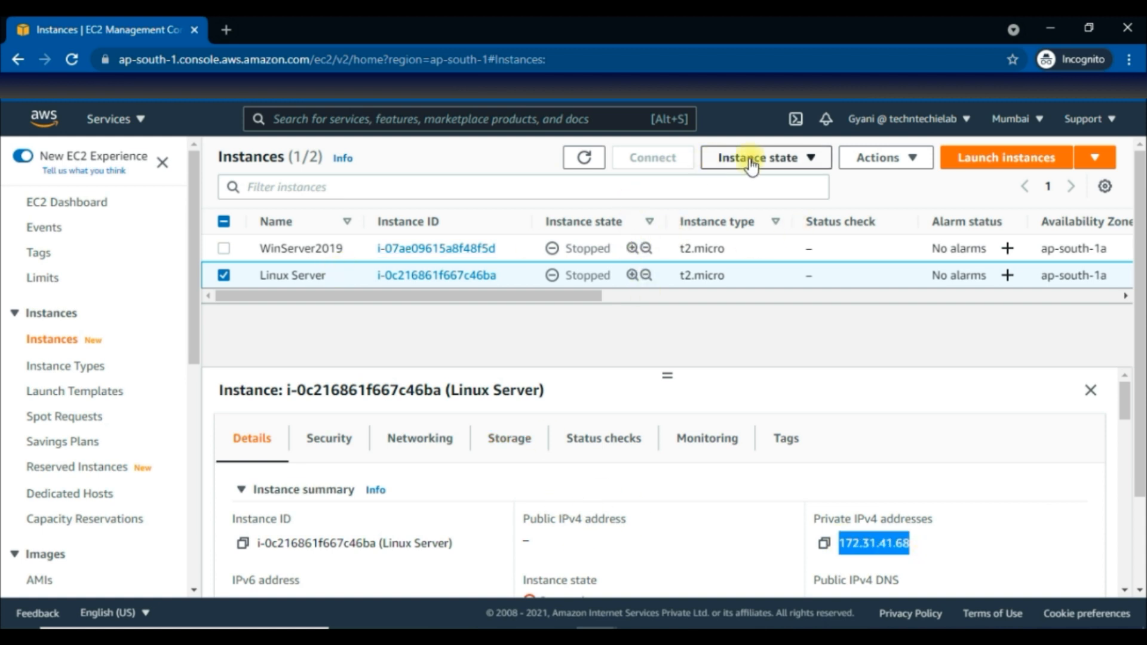
Step: Start the Linux Server instance and copy its new public IPv4 address 13.126.165.36
left_click(803, 159)
left_click(768, 207)
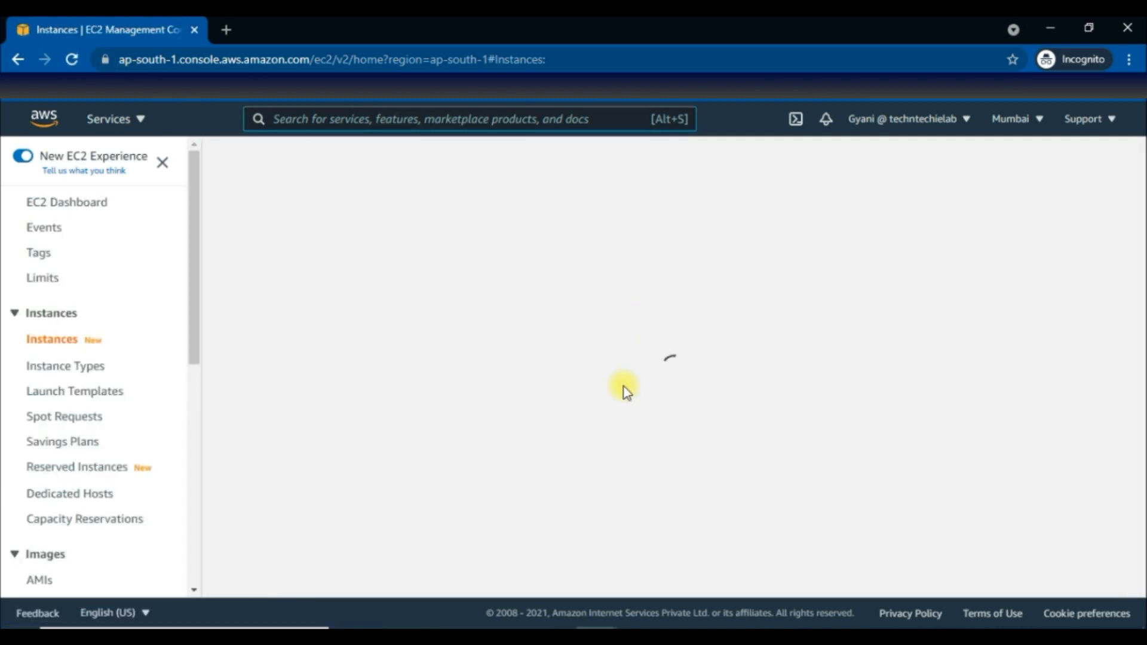
scroll(504, 473, "down", 1)
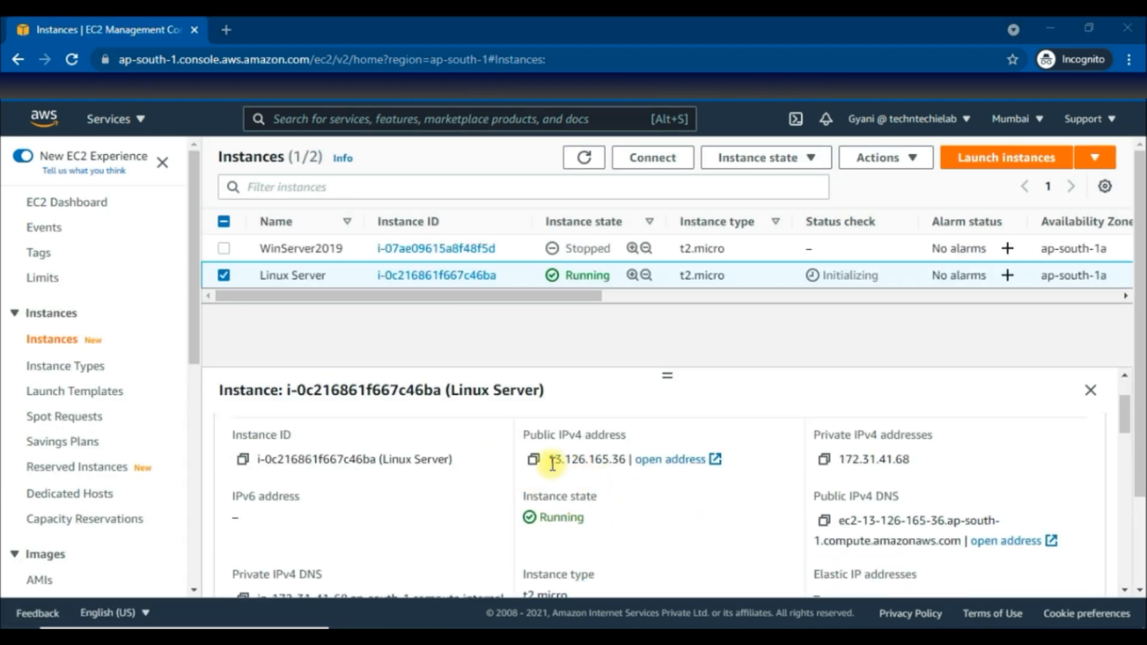
left_click_drag(553, 463, 624, 454)
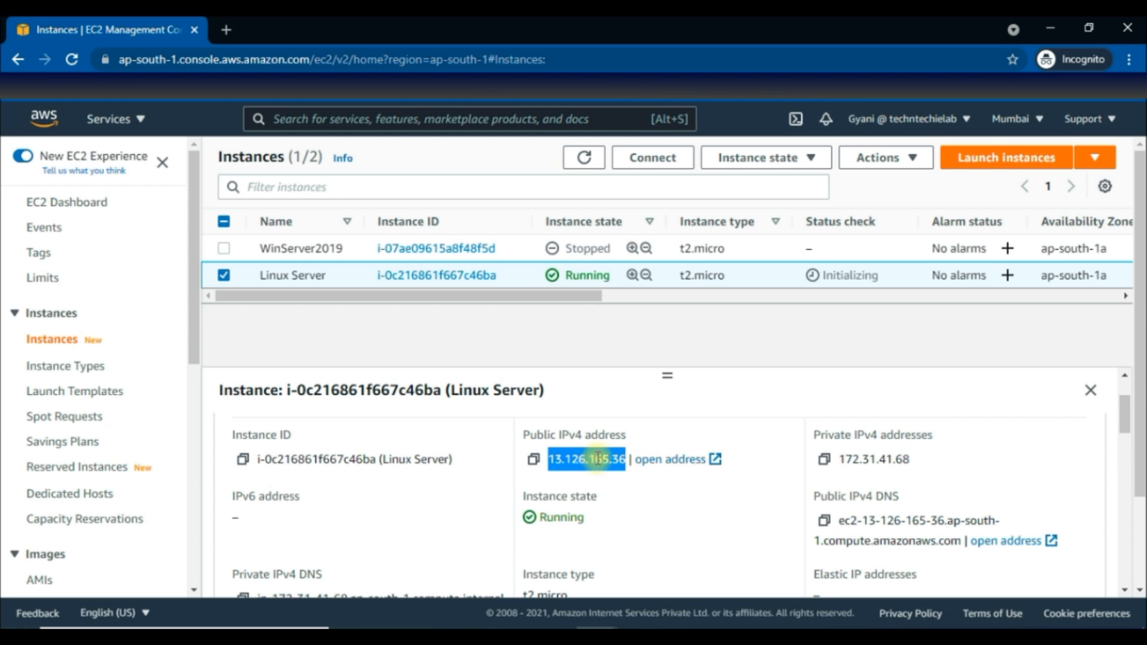
left_click(533, 460)
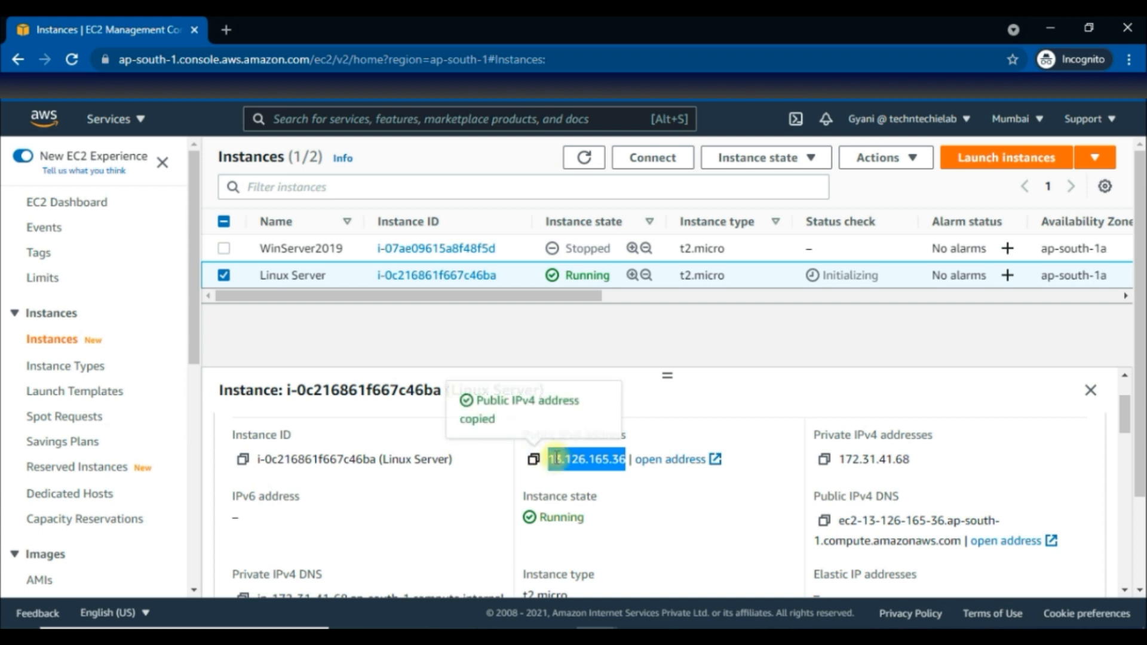
left_click(867, 637)
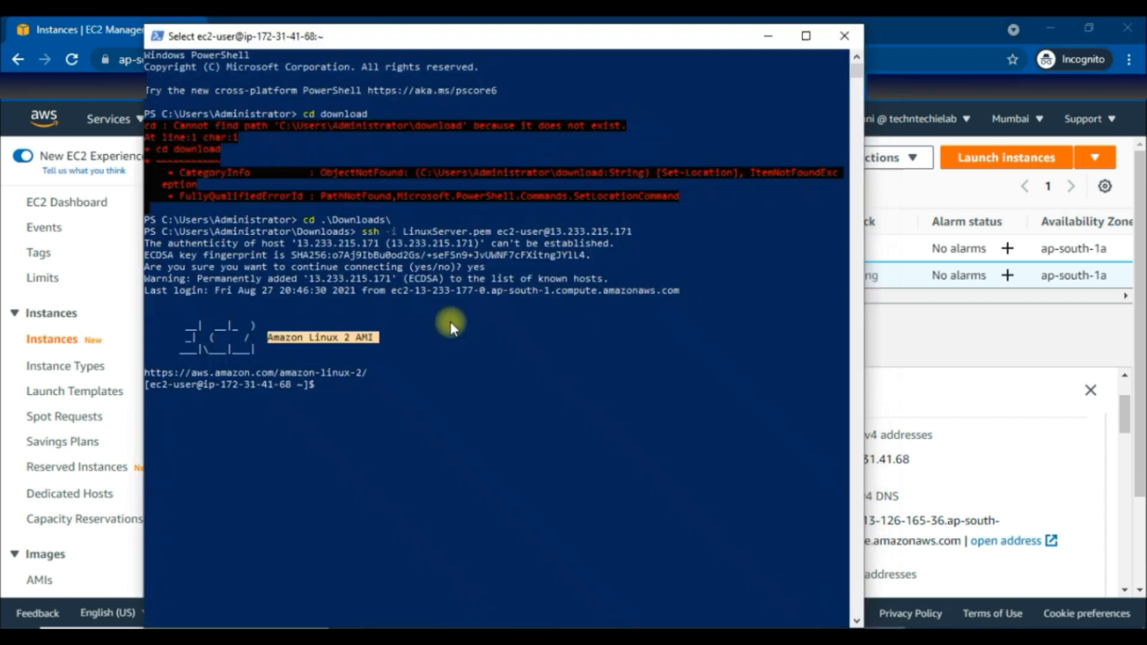
left_click(363, 396)
key("Up")
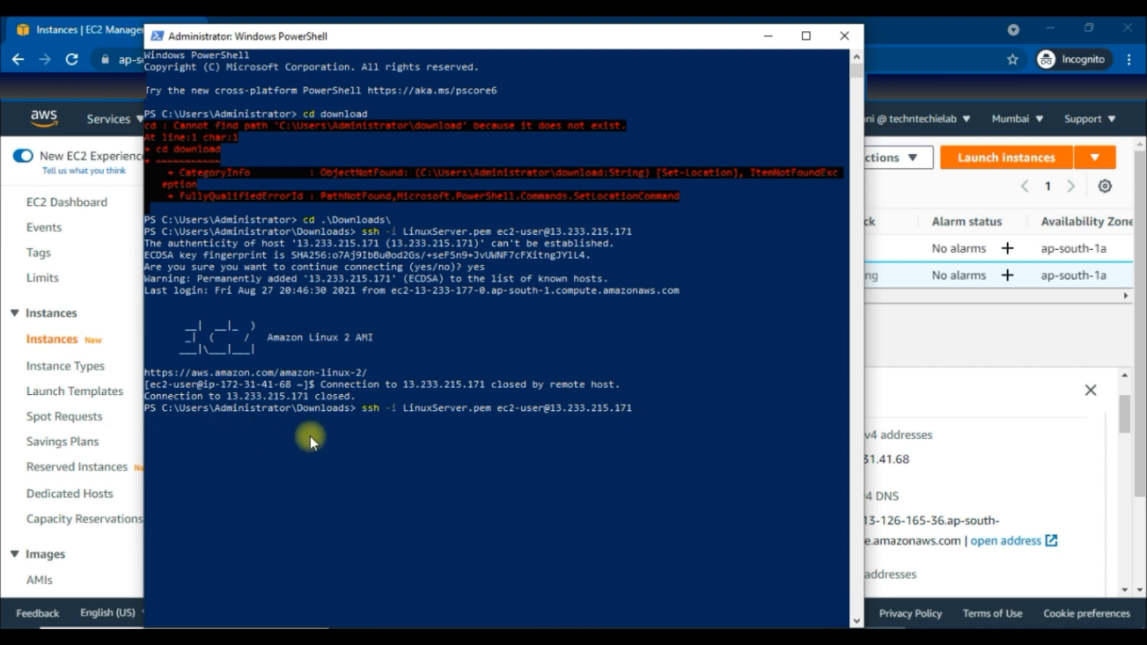
key("Up")
key("BackSpace")
key("BackSpace")
key("BackSpace")
key("BackSpace")
key("BackSpace")
key("BackSpace")
key("BackSpace")
key("BackSpace")
key("BackSpace")
key("BackSpace")
key("BackSpace")
type("126.165.36")
key("Return")
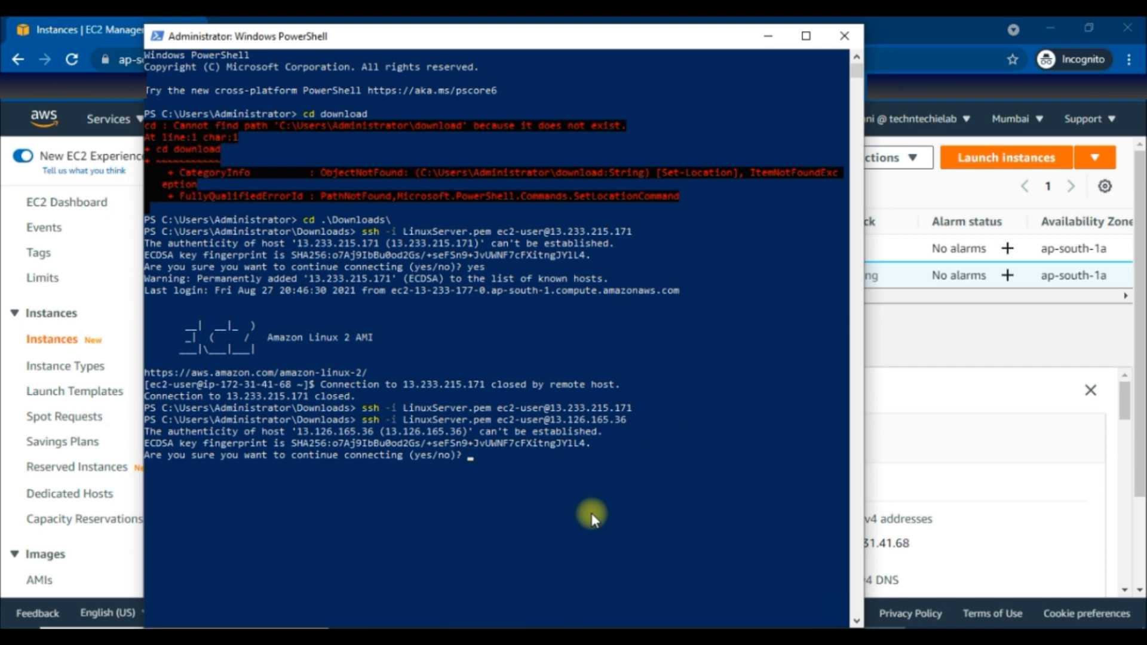
type("yes")
key("Return")
Step: Highlight the Amazon Linux 2 AMI banner of the new SSH session, and minimize the terminal window
scroll(590, 514, "down", 1)
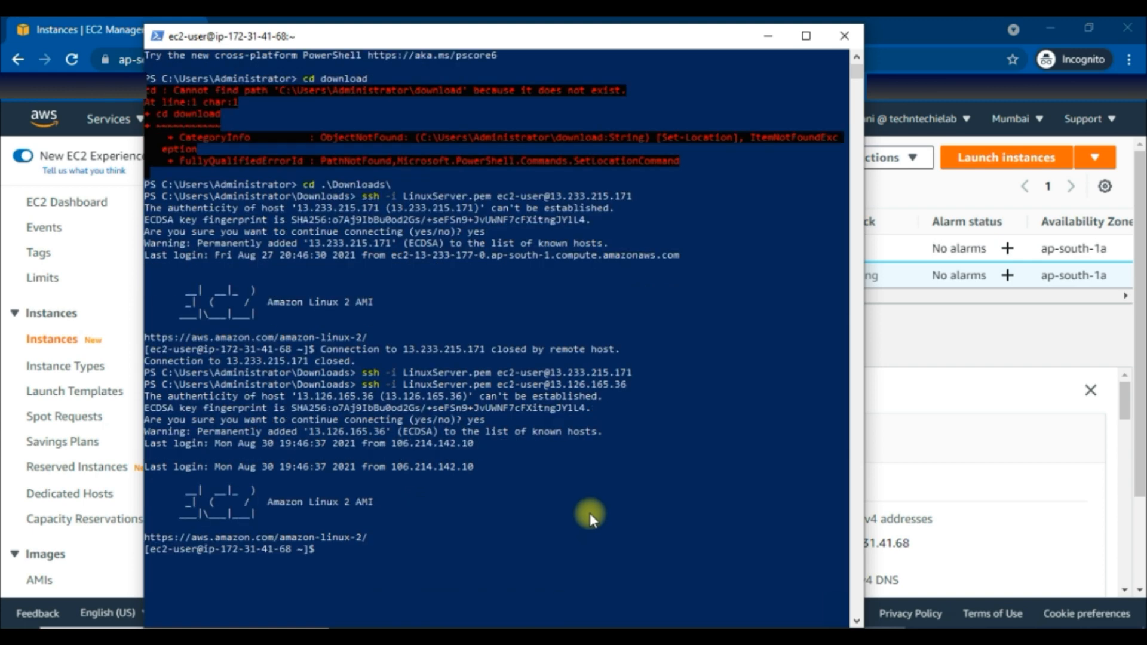
left_click_drag(267, 504, 378, 500)
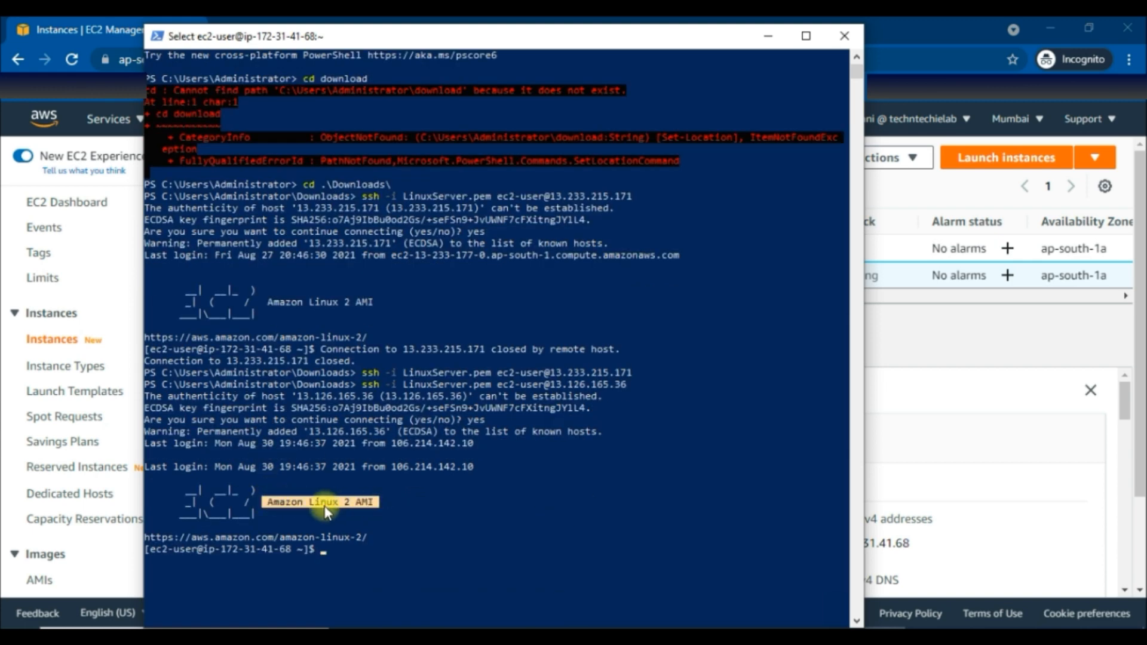
left_click(768, 36)
Step: Examine the Elastic IP addresses field in Linux Server's instance summary
scroll(696, 463, "down", 3)
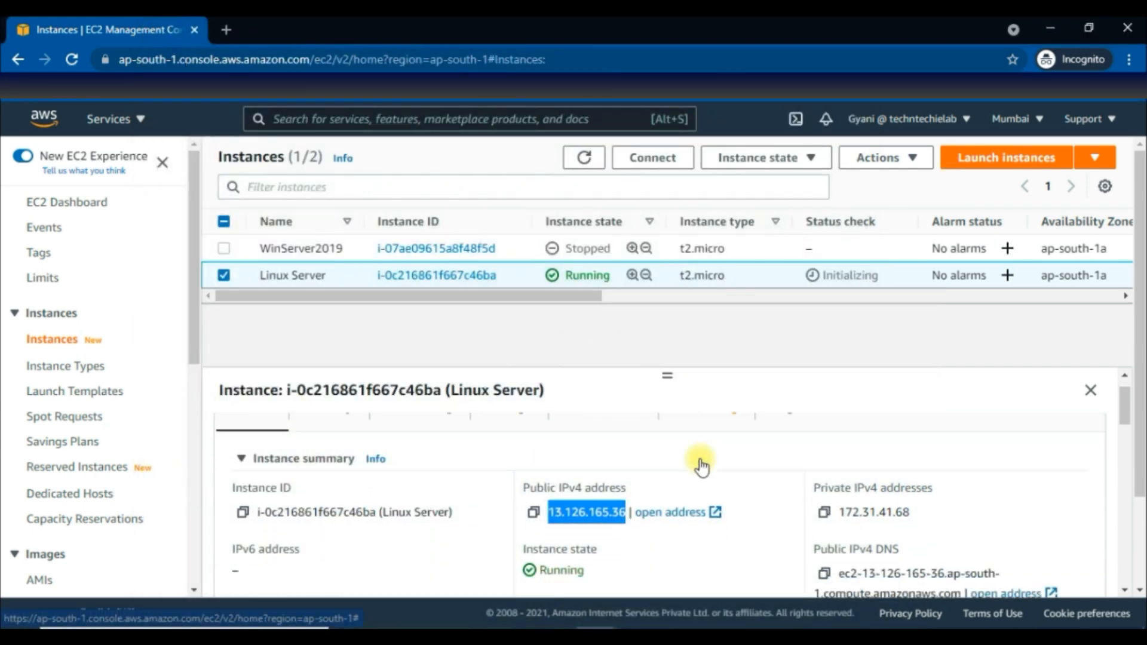
scroll(654, 514, "down", 2)
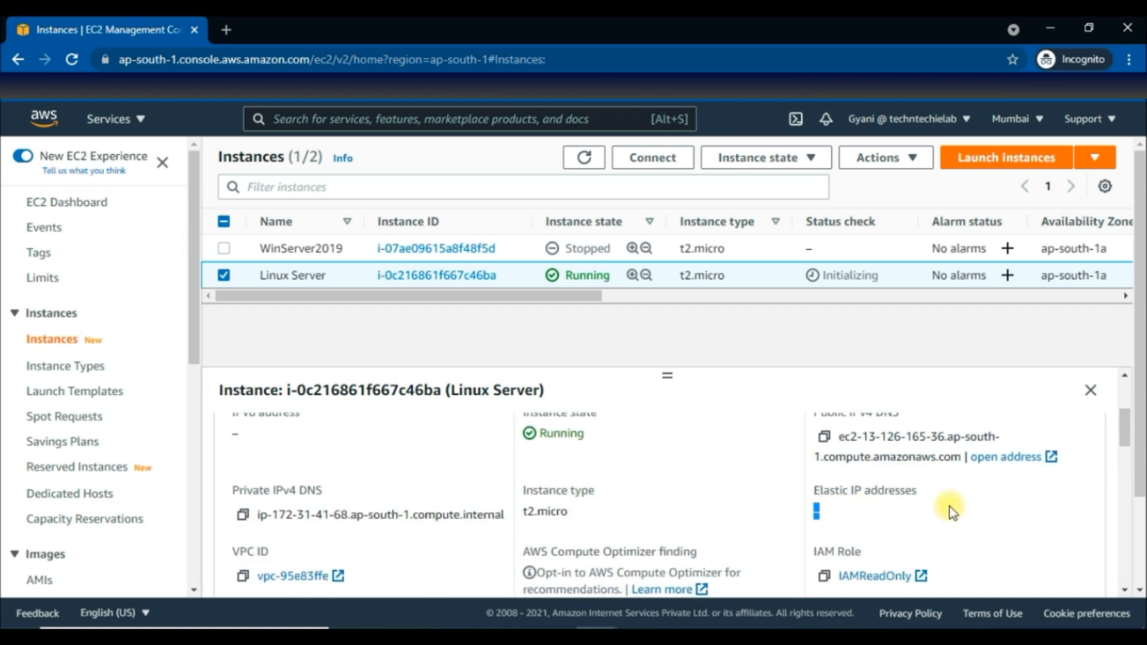
double_click(910, 499)
scroll(864, 508, "up", 2)
scroll(864, 507, "down", 2)
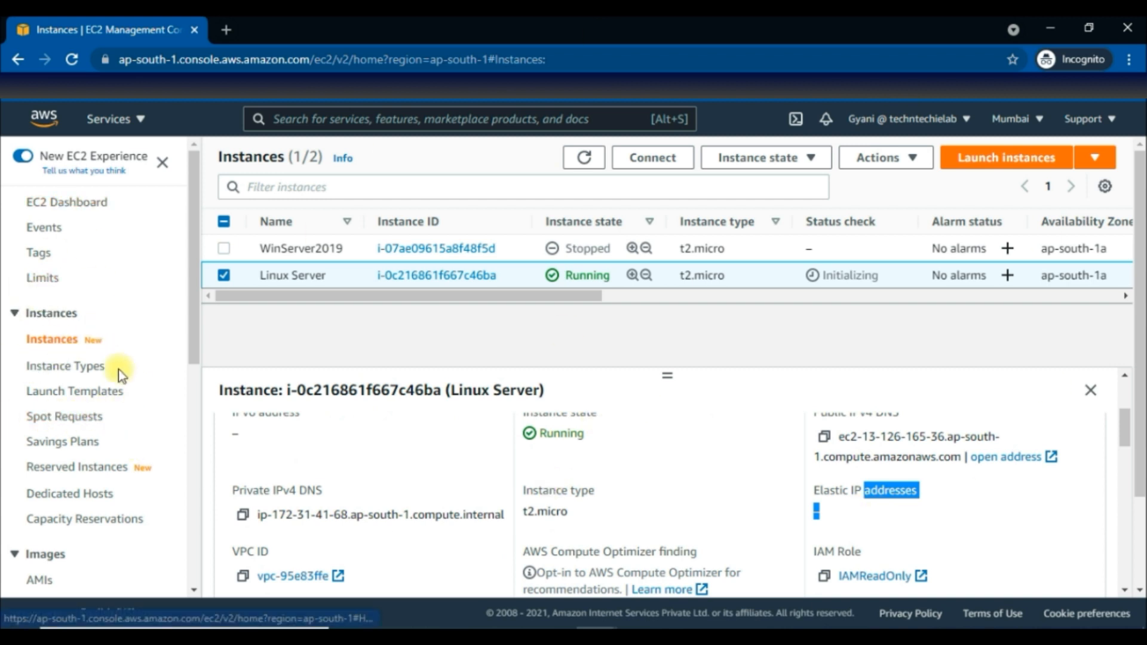
Step: Allocate a new Elastic IP address from Amazon's pool of IPv4 addresses, without adding tags
scroll(118, 389, "down", 3)
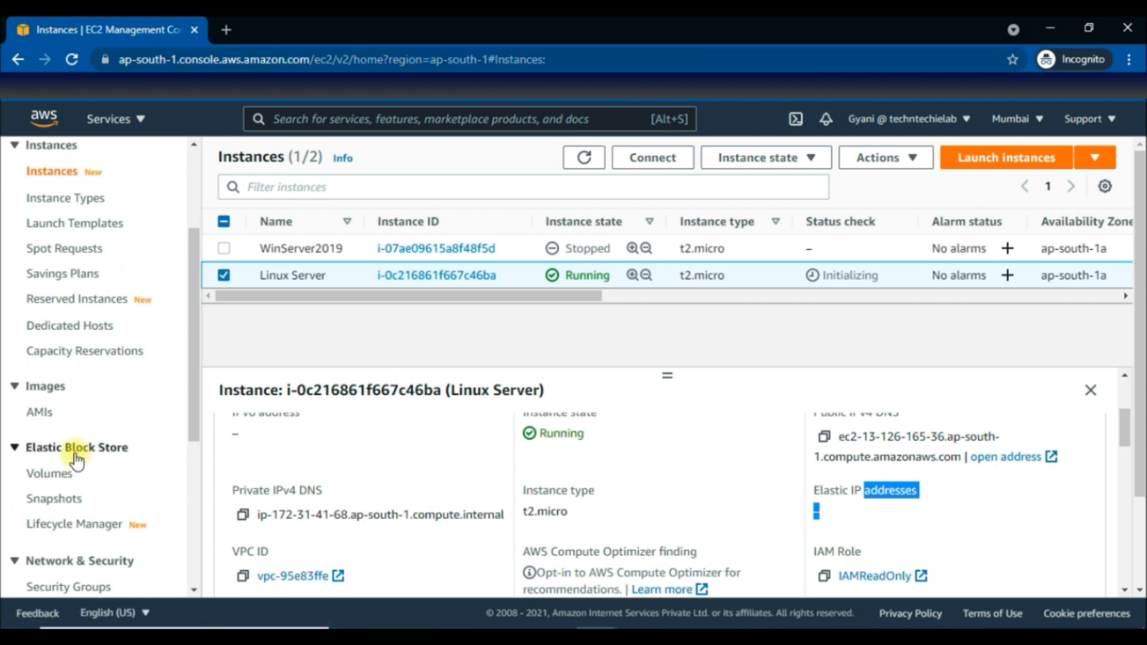
scroll(169, 442, "down", 4)
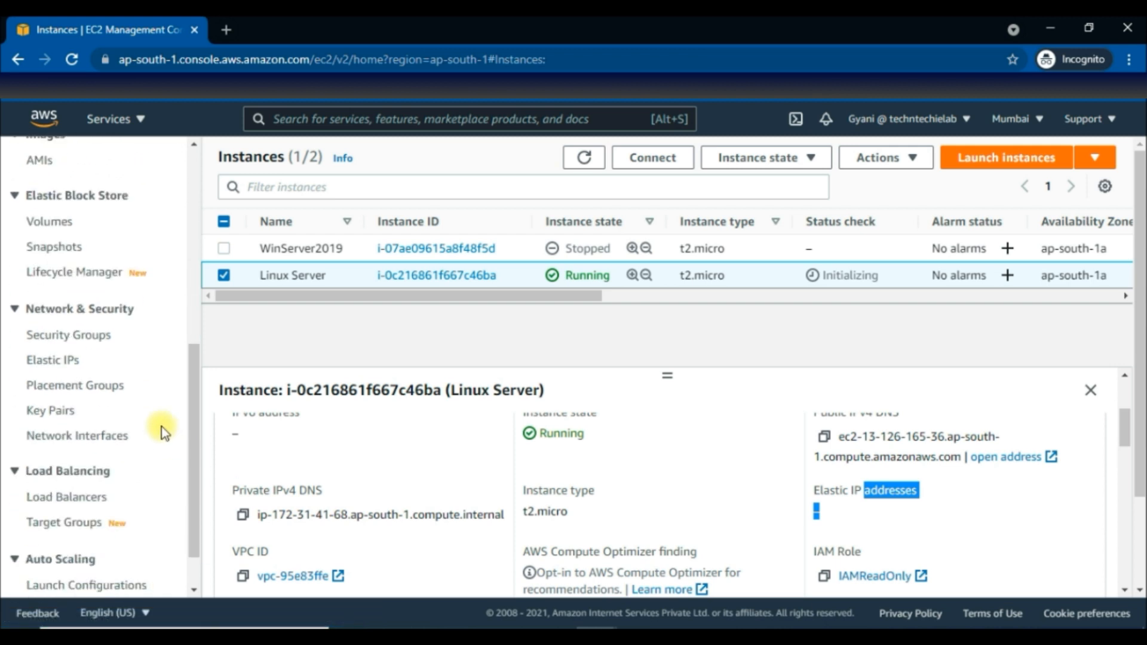
left_click(54, 365)
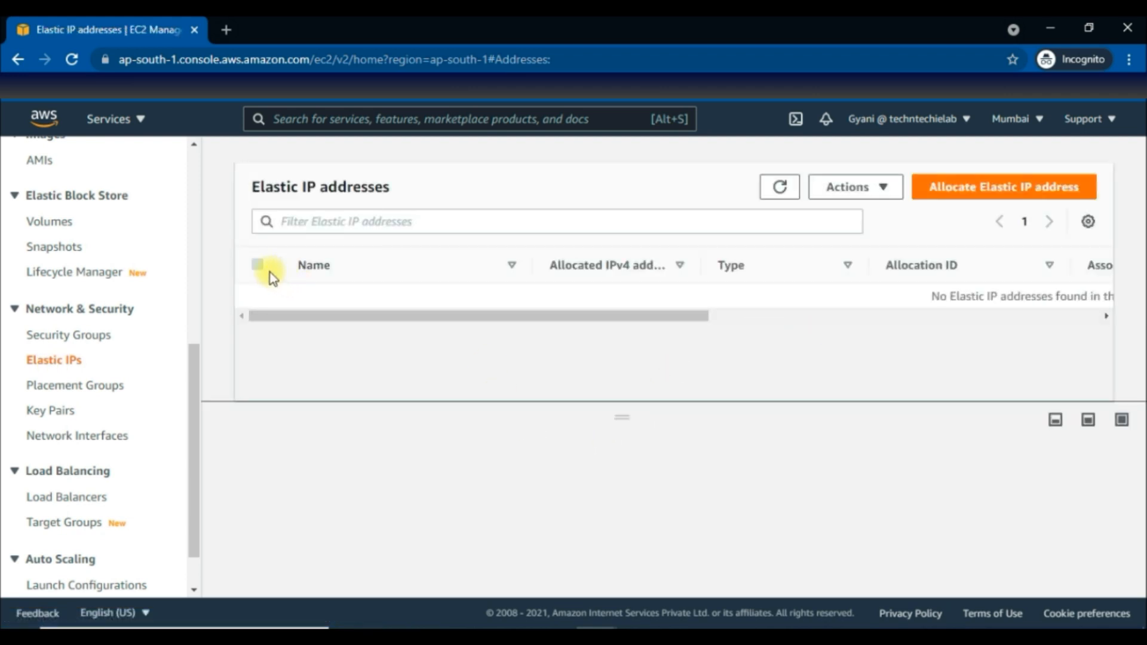
left_click(983, 193)
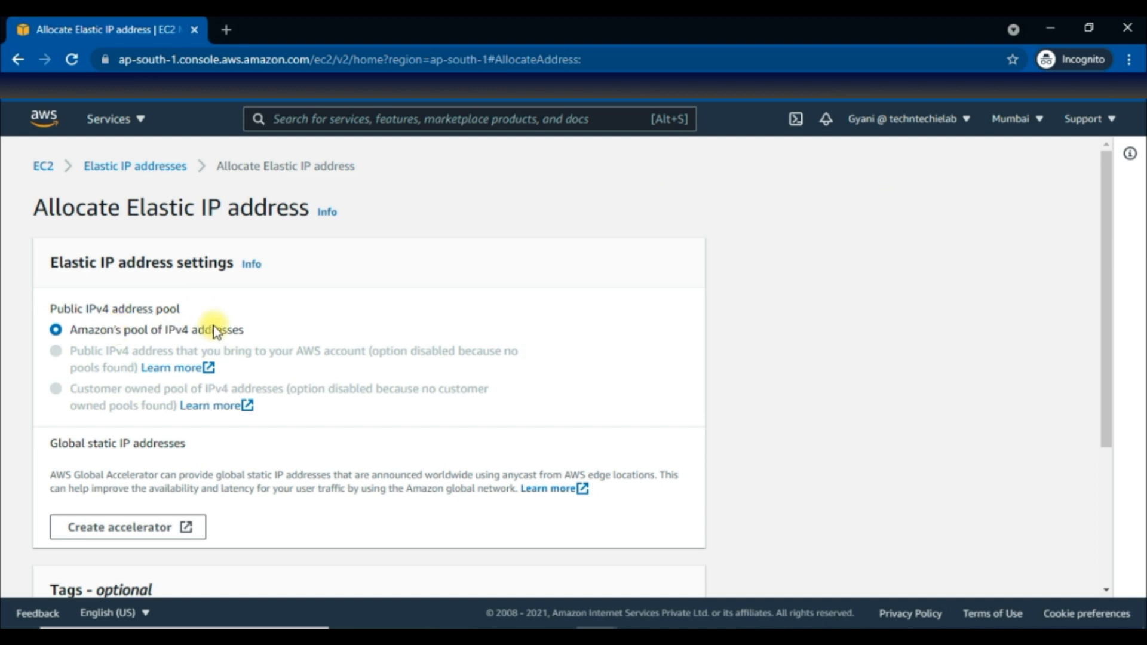
scroll(691, 314, "down", 2)
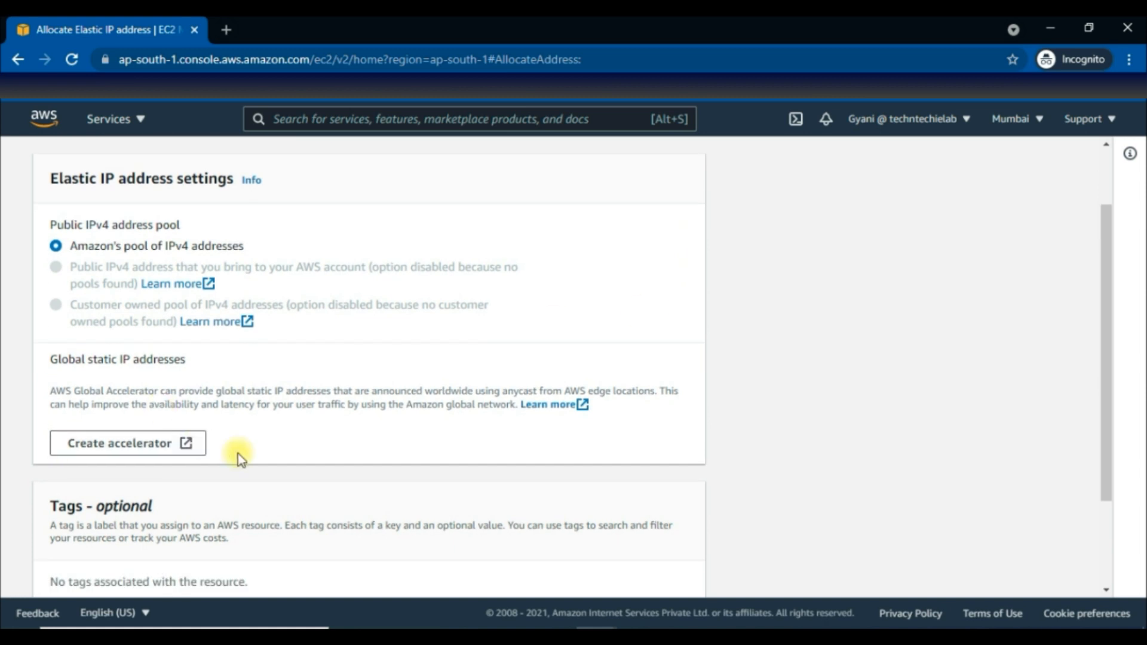
scroll(450, 357, "down", 2)
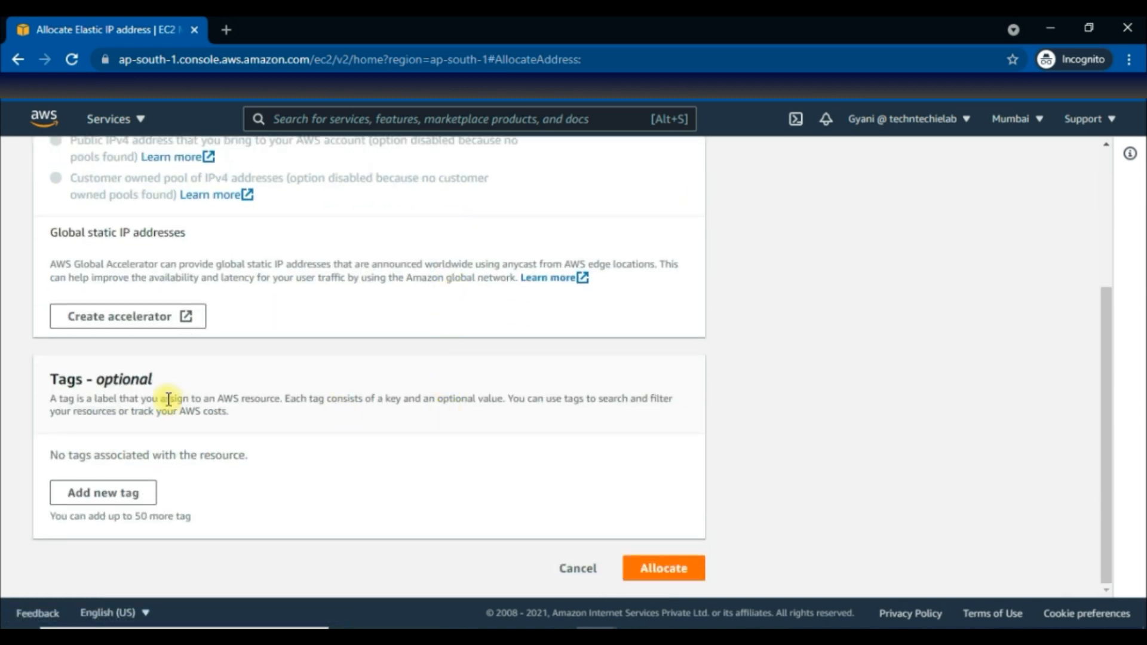
left_click(661, 568)
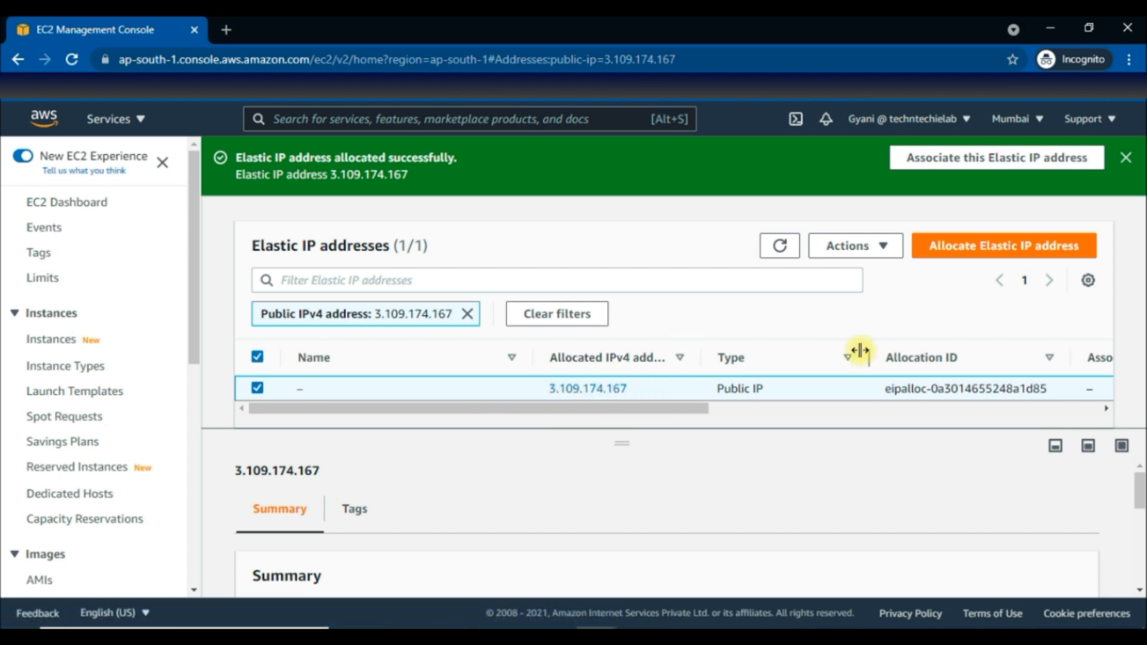
Step: Begin associating Elastic IP 3.109.174.167 with an instance, choosing Linux Server (i-0c216861f667c46ba) as the target
scroll(513, 508, "down", 5)
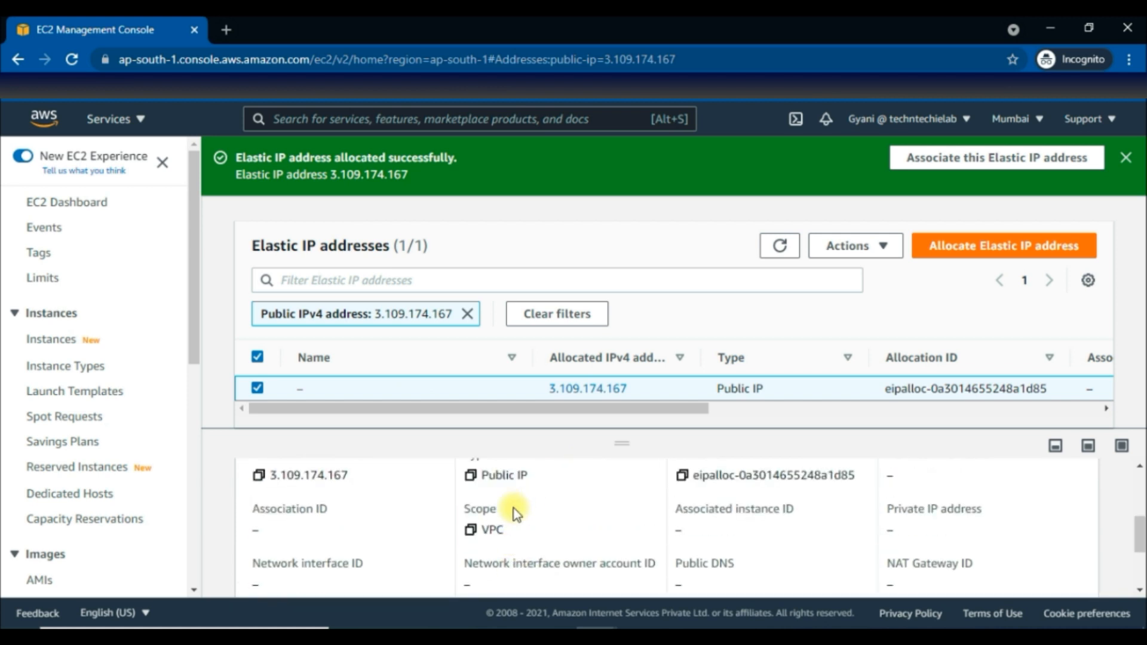
scroll(602, 504, "up", 5)
left_click(877, 246)
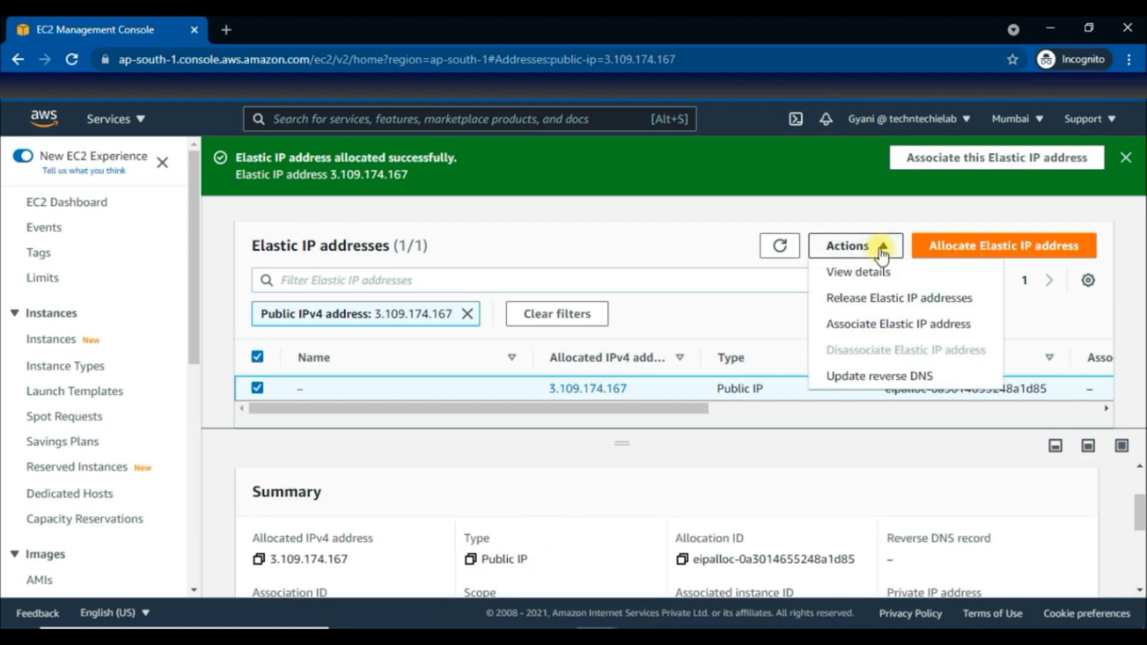
left_click(880, 323)
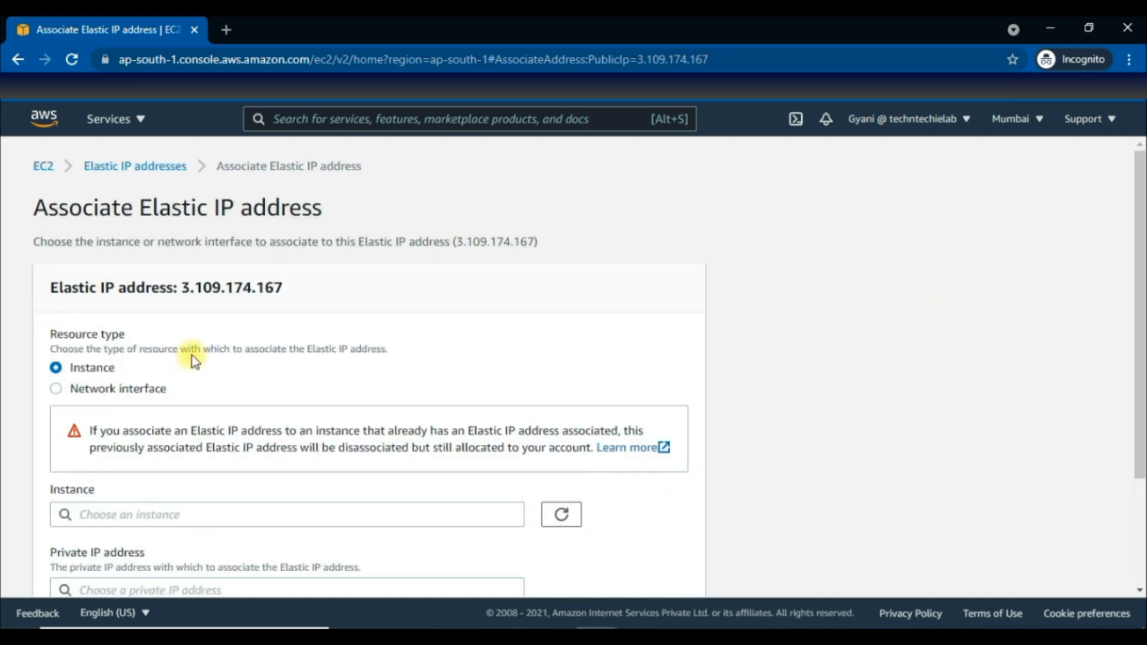
scroll(192, 356, "down", 1)
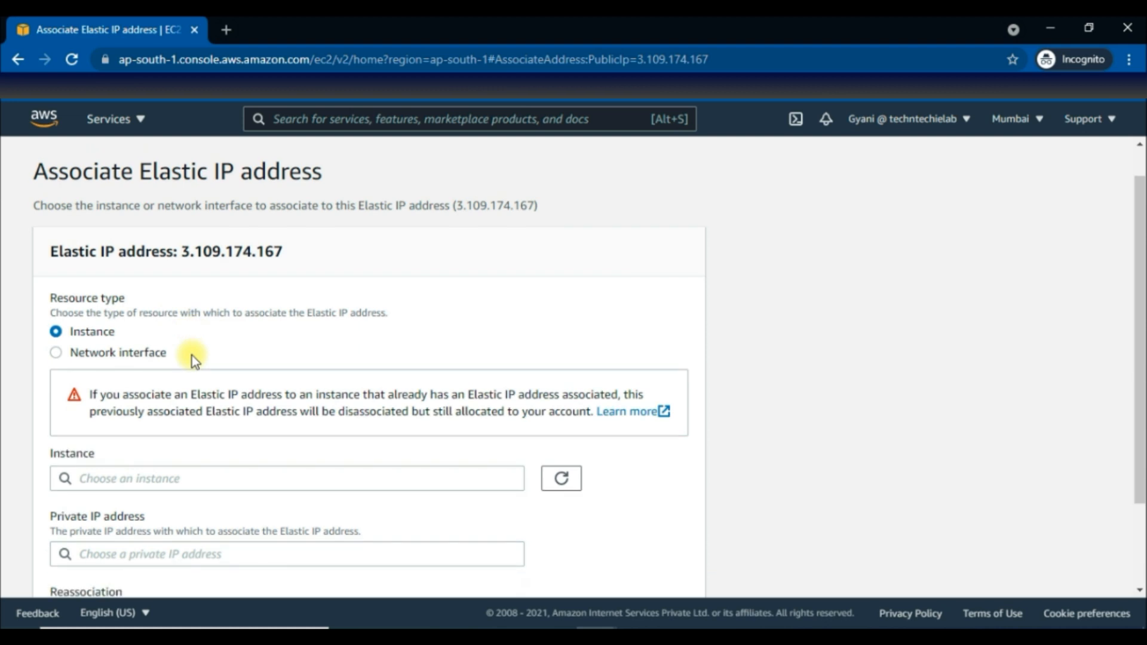
scroll(161, 351, "down", 1)
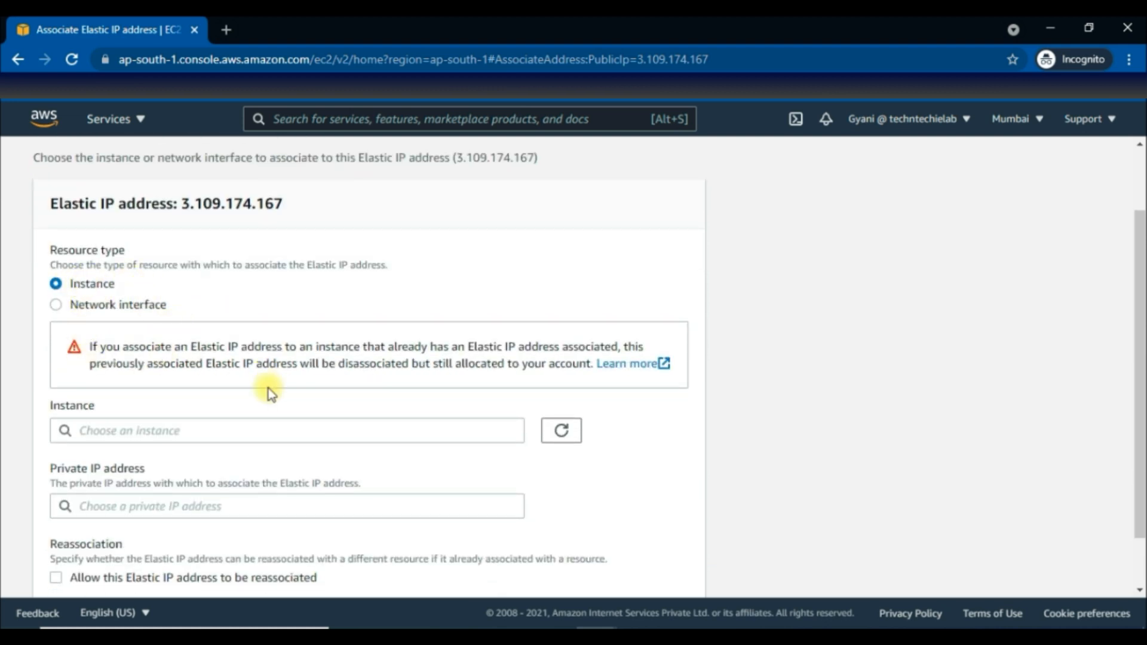
left_click(274, 431)
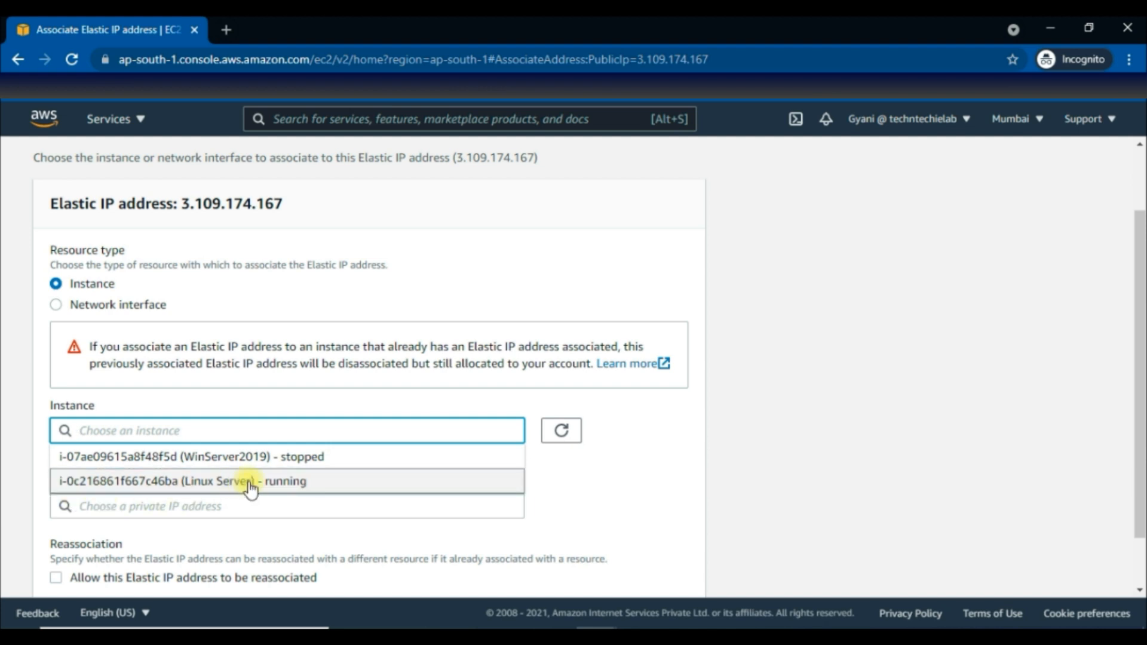
left_click(140, 483)
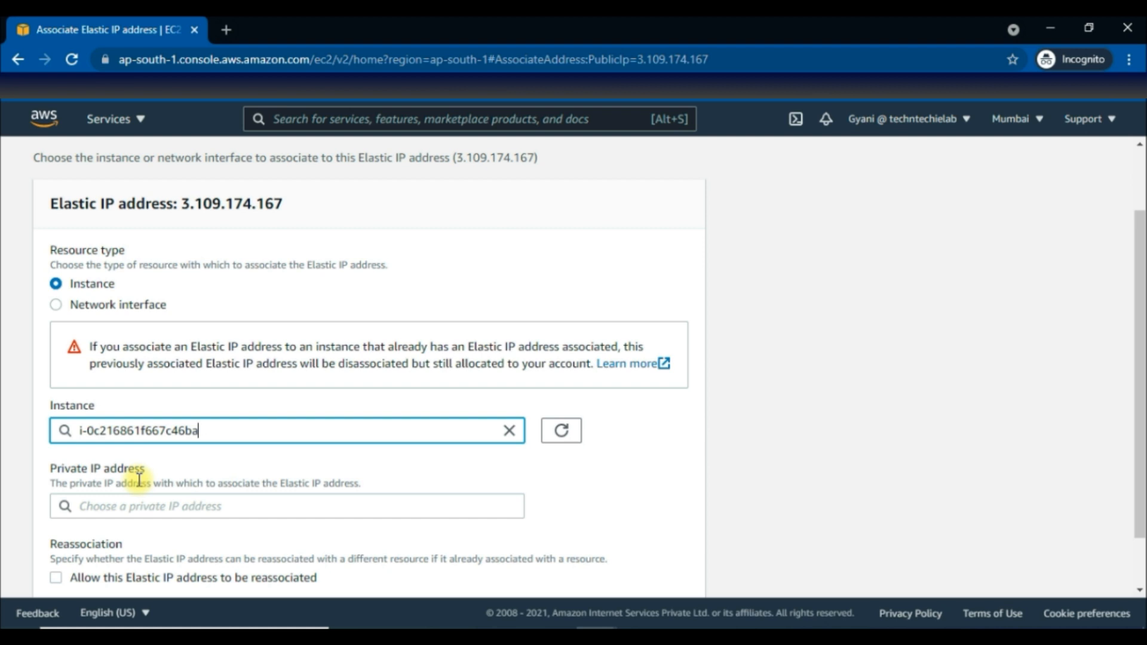
Step: Complete the Elastic IP association with private IP address 172.31.41.68, and return to the Instances list
scroll(768, 376, "down", 1)
left_click(126, 446)
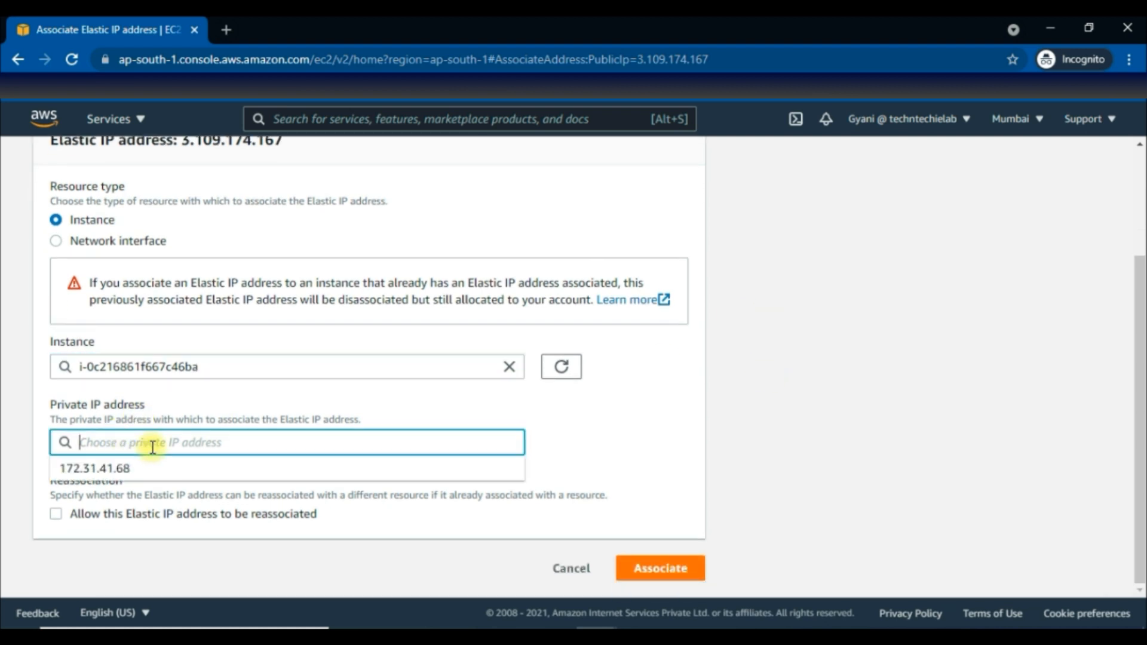
left_click(128, 470)
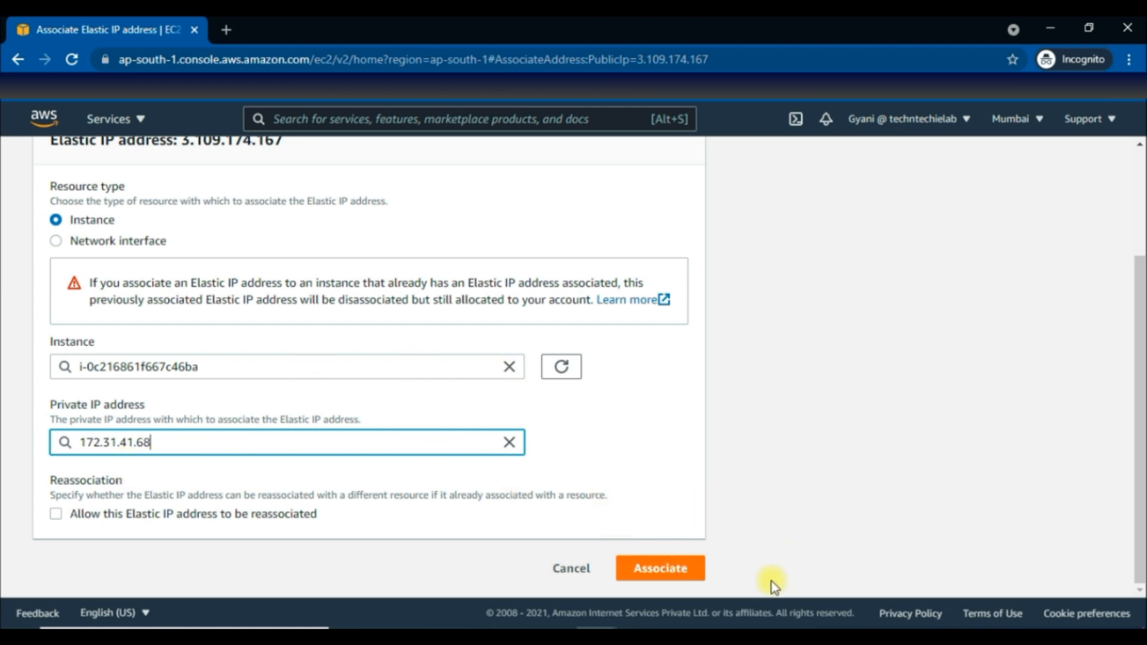
left_click(690, 574)
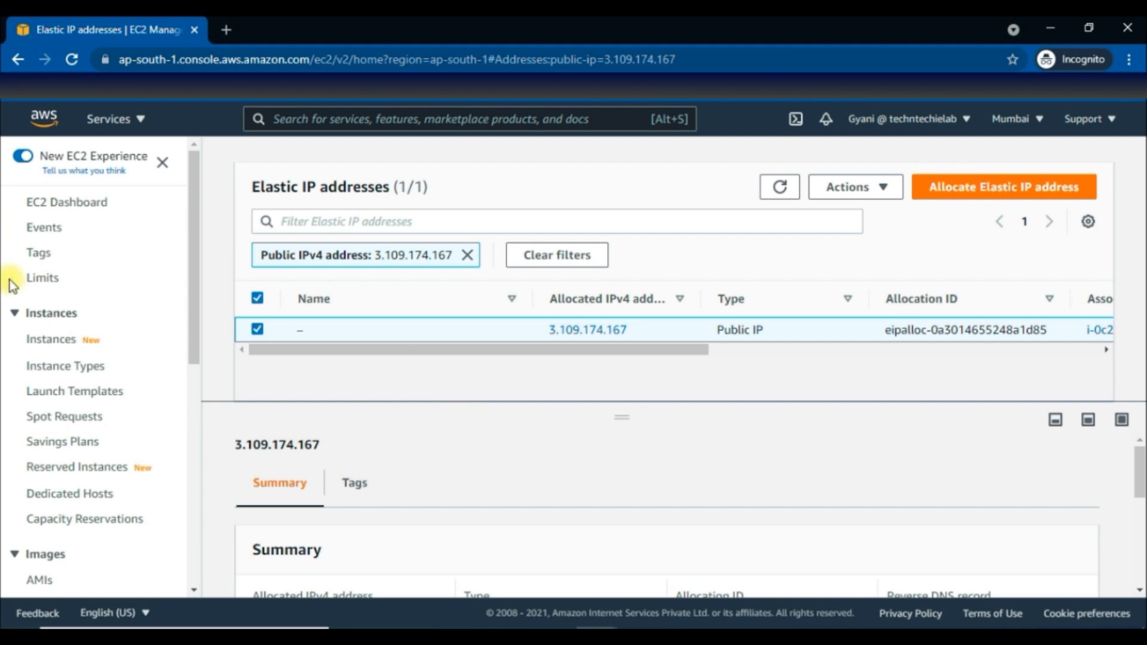
left_click(48, 348)
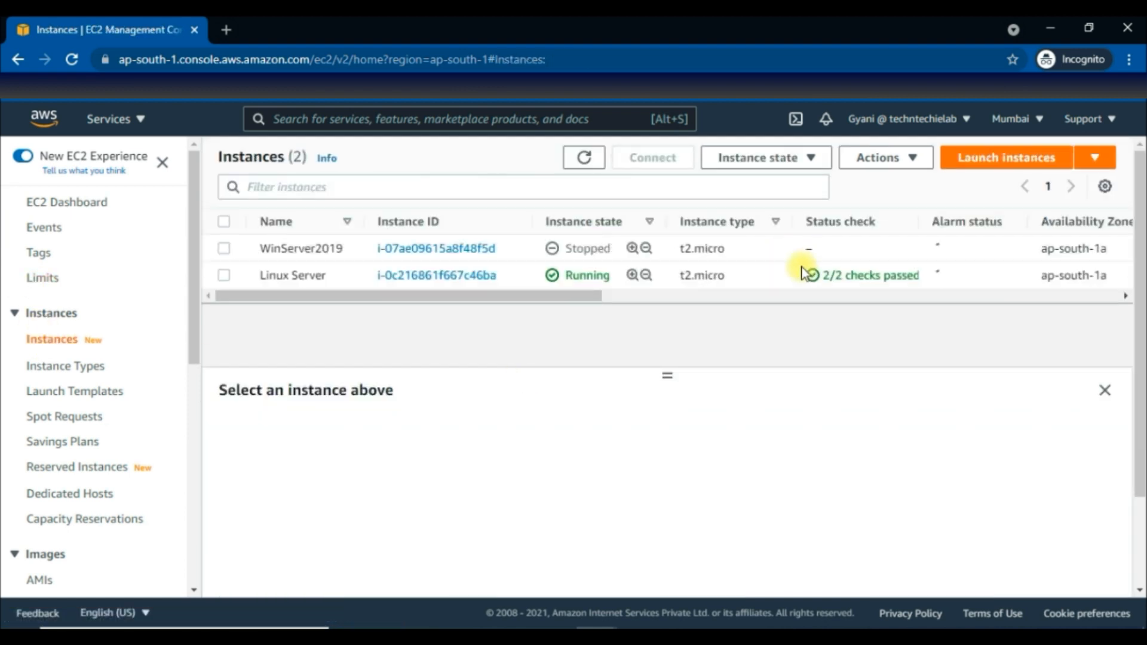
Step: Select the Linux Server instance and examine its public IPv4 address and Elastic IP addresses fields
left_click(274, 276)
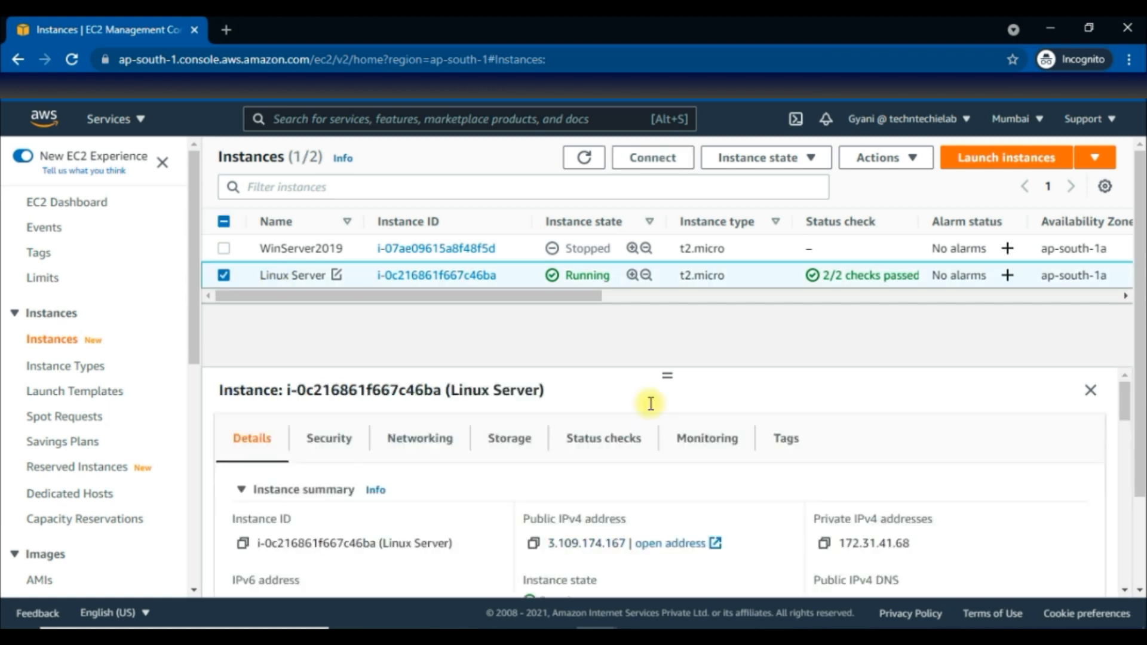
scroll(681, 435, "down", 2)
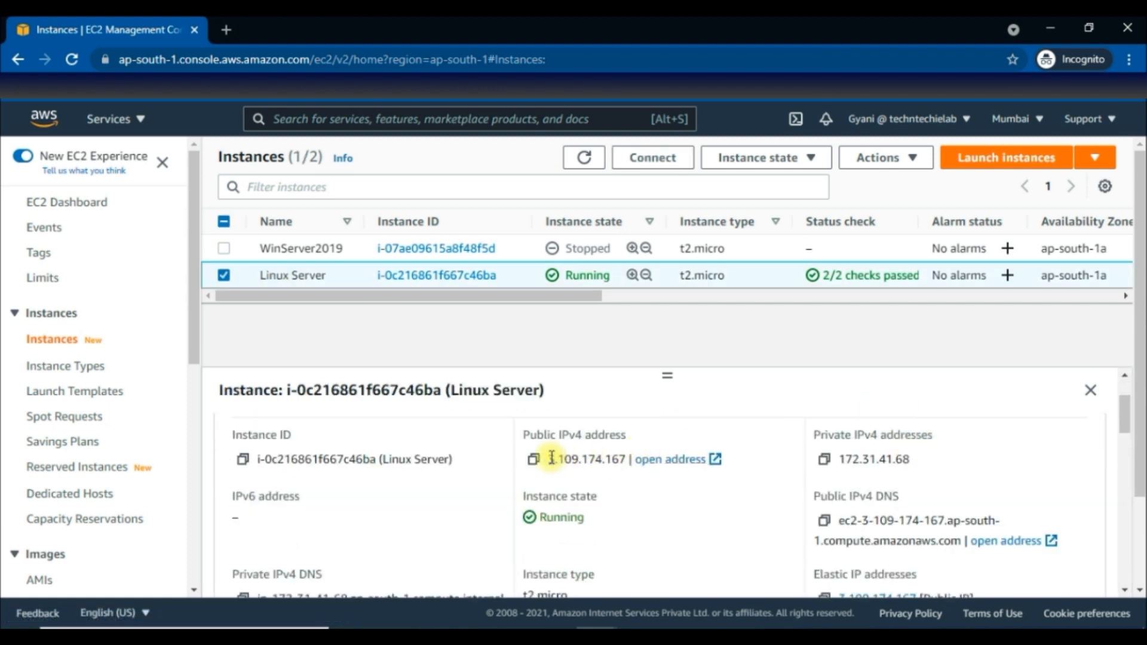
left_click_drag(548, 459, 627, 460)
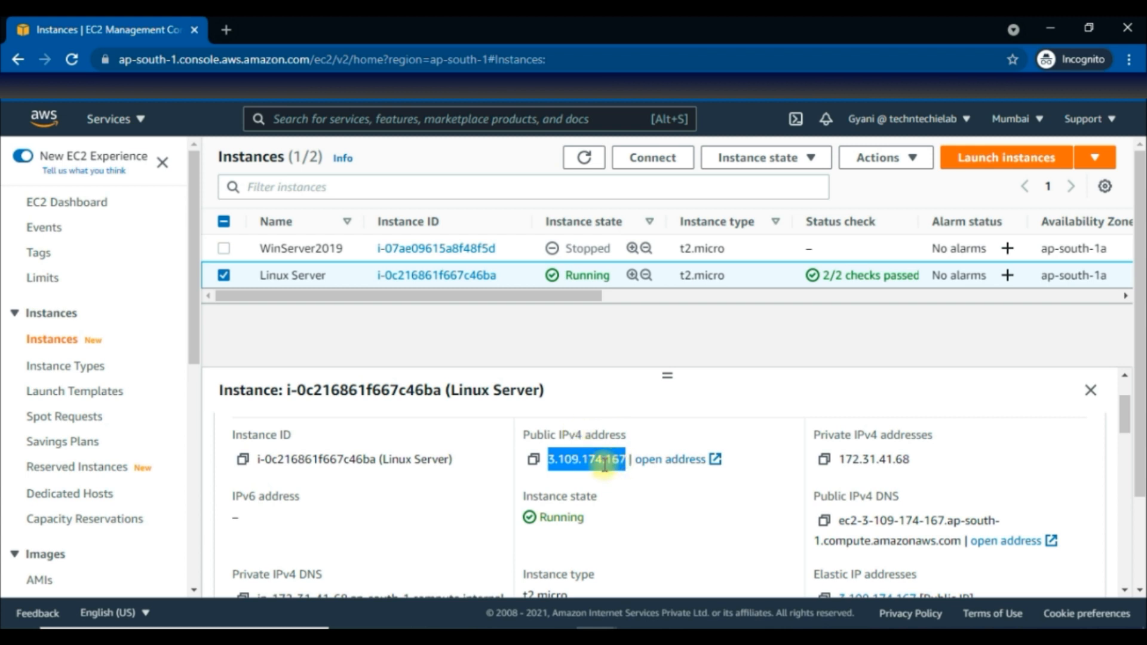
scroll(636, 504, "down", 2)
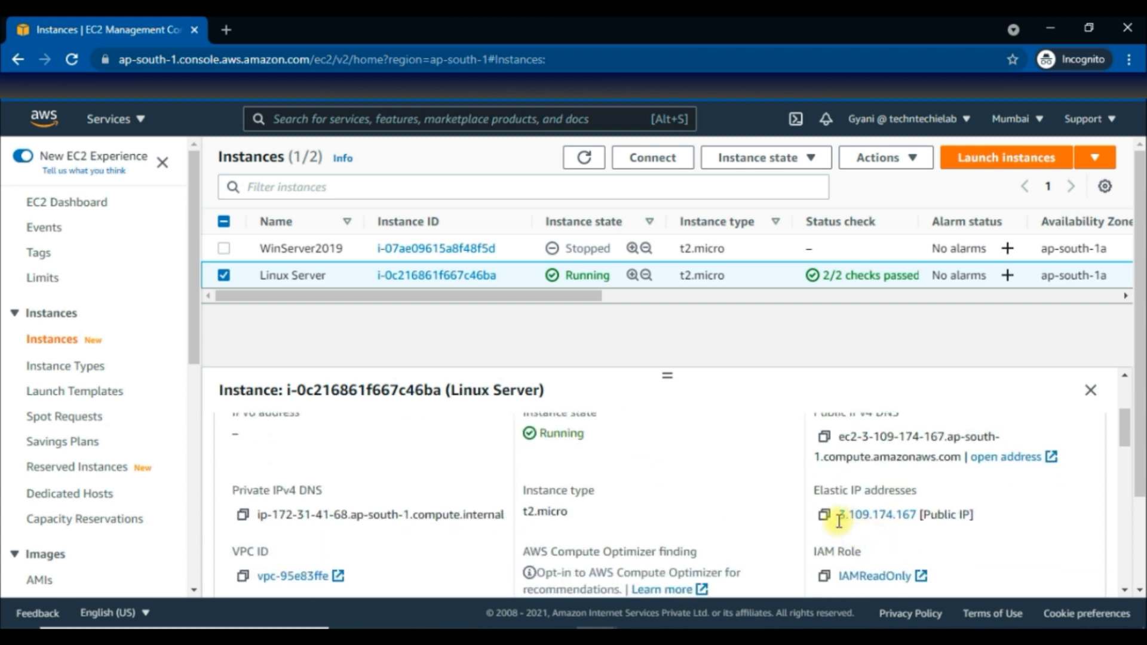
mouse_move(839, 519)
left_mouse_down()
mouse_move(976, 515)
mouse_move(837, 516)
left_mouse_up()
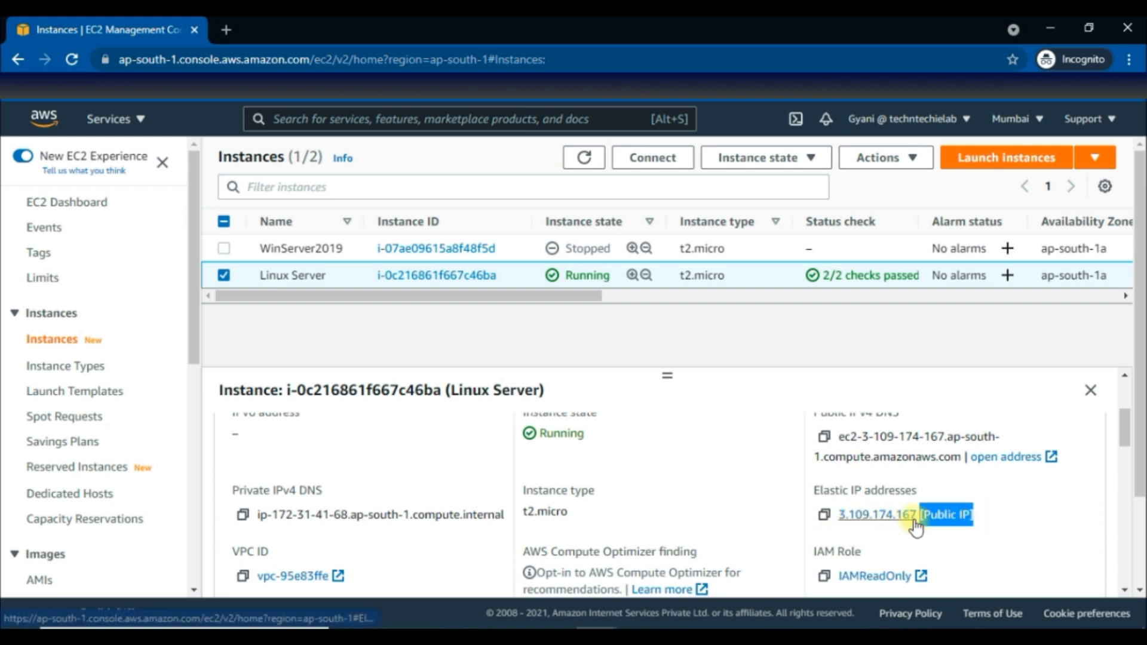
key("alt+Tab")
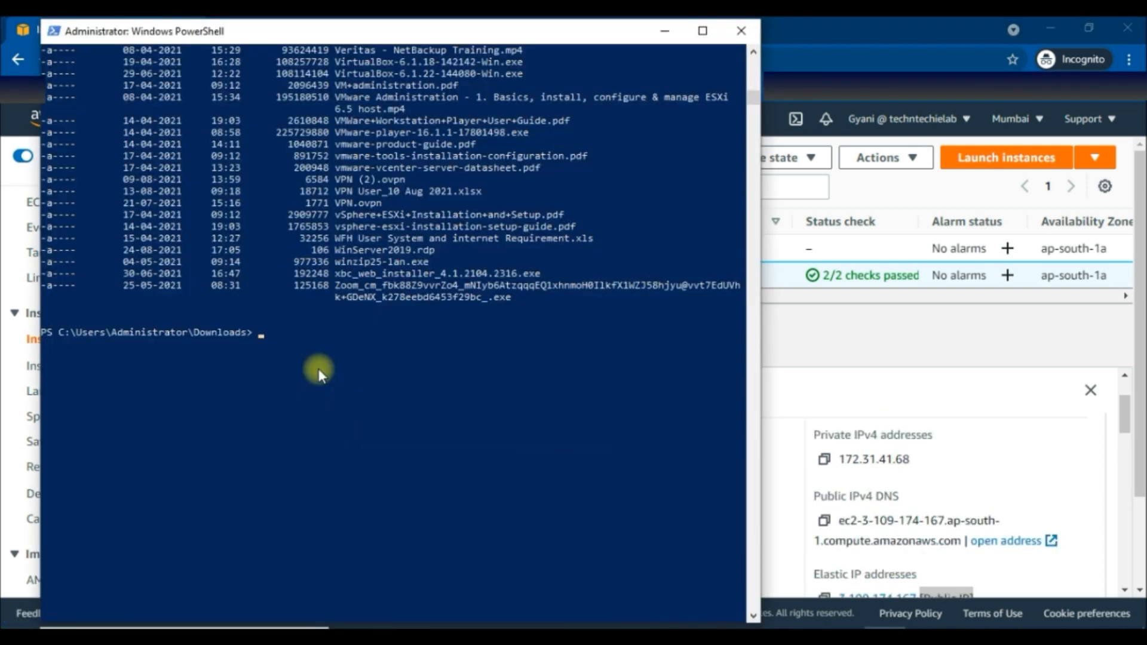
left_click(284, 332)
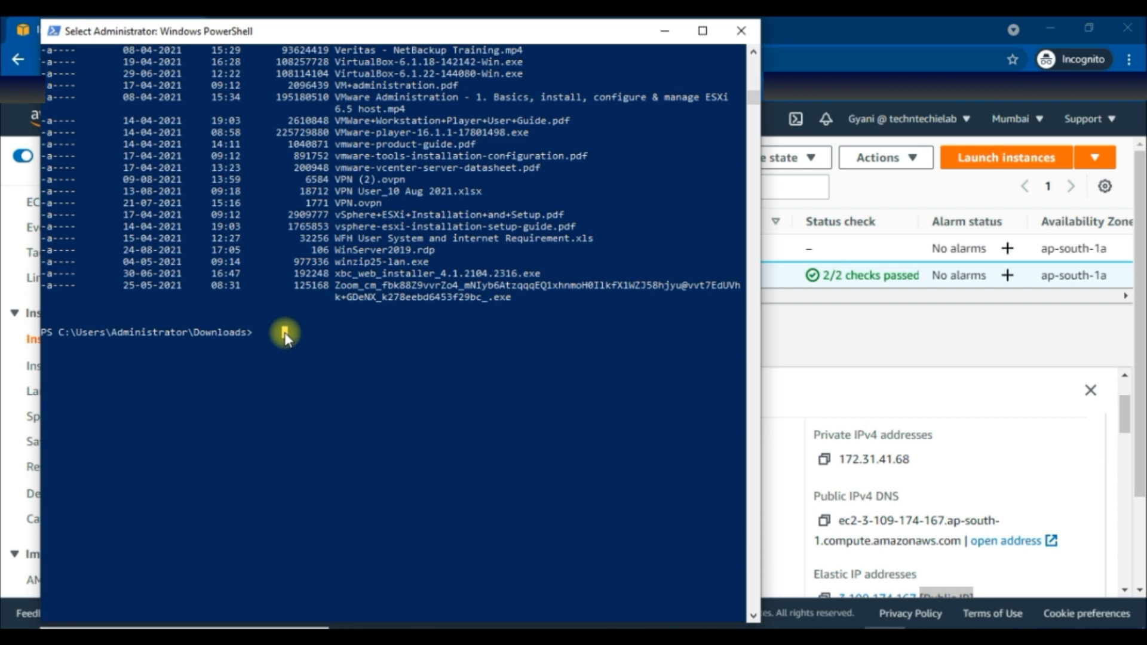
type("ssh -i LinuxServer.pem ec2-user@")
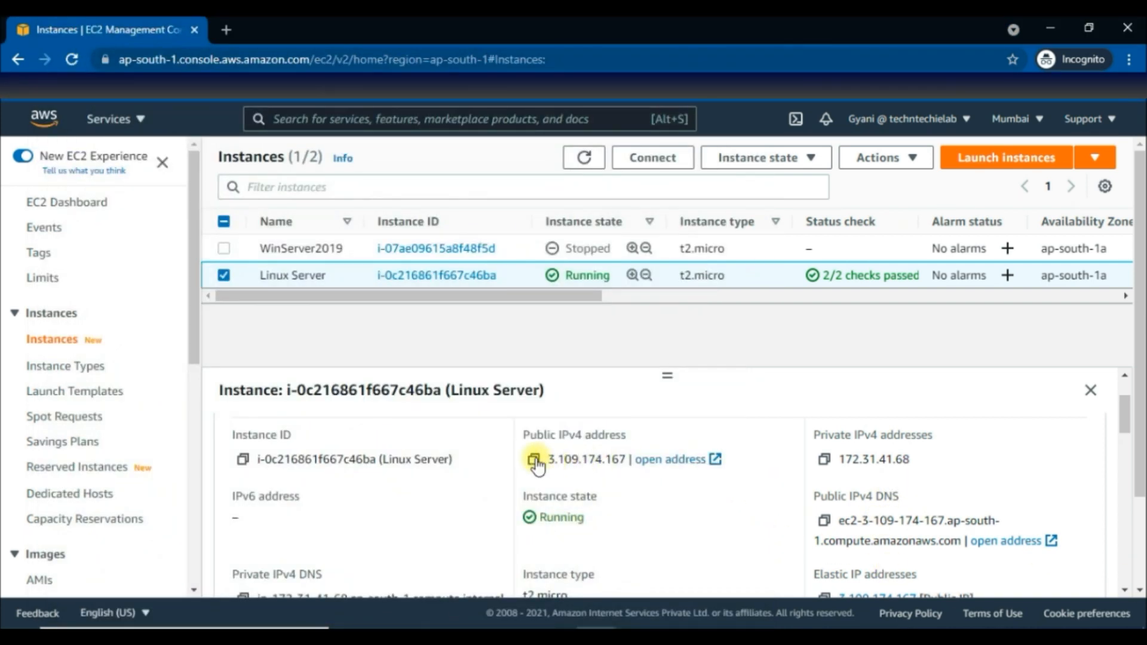
left_click(533, 460)
scroll(687, 486, "down", 2)
left_click(824, 513)
key("alt+Tab")
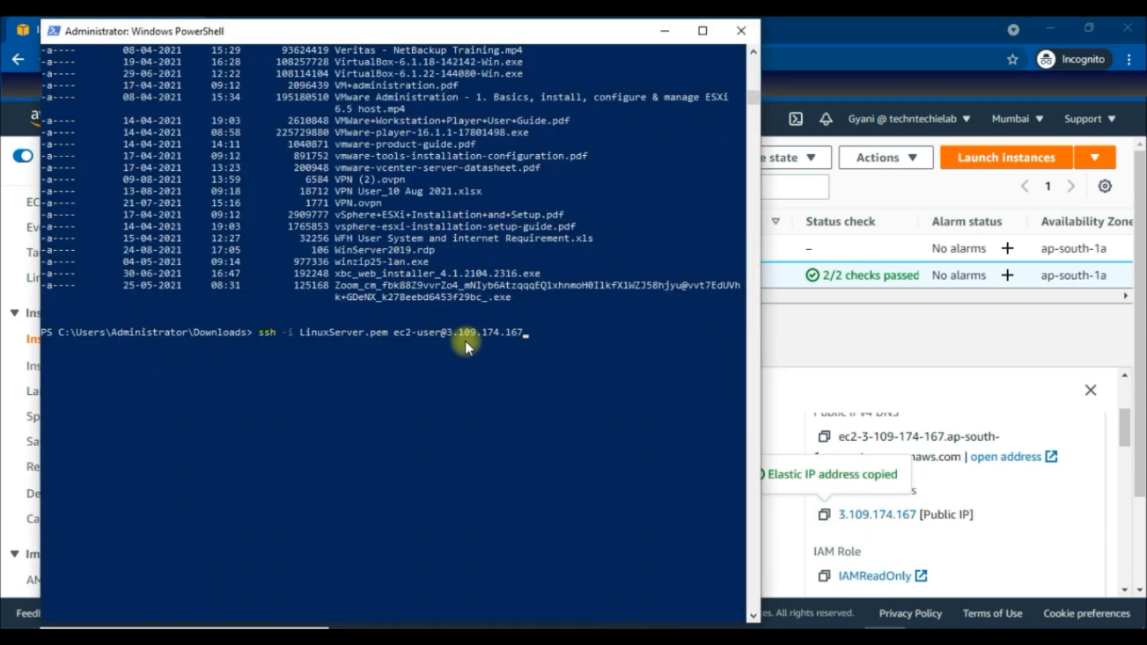
Step: Run the SSH command, accept the host's authenticity with yes, and return to the EC2 console
key("Return")
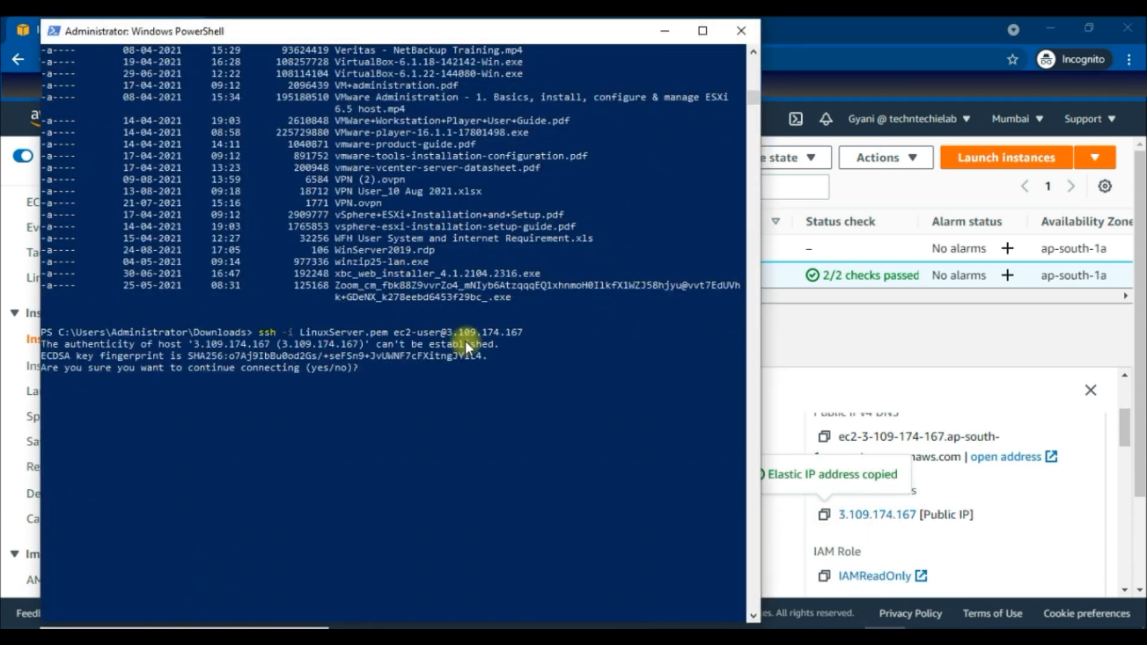
type("yes")
key("Return")
left_click_drag(165, 437, 281, 440)
left_click(664, 36)
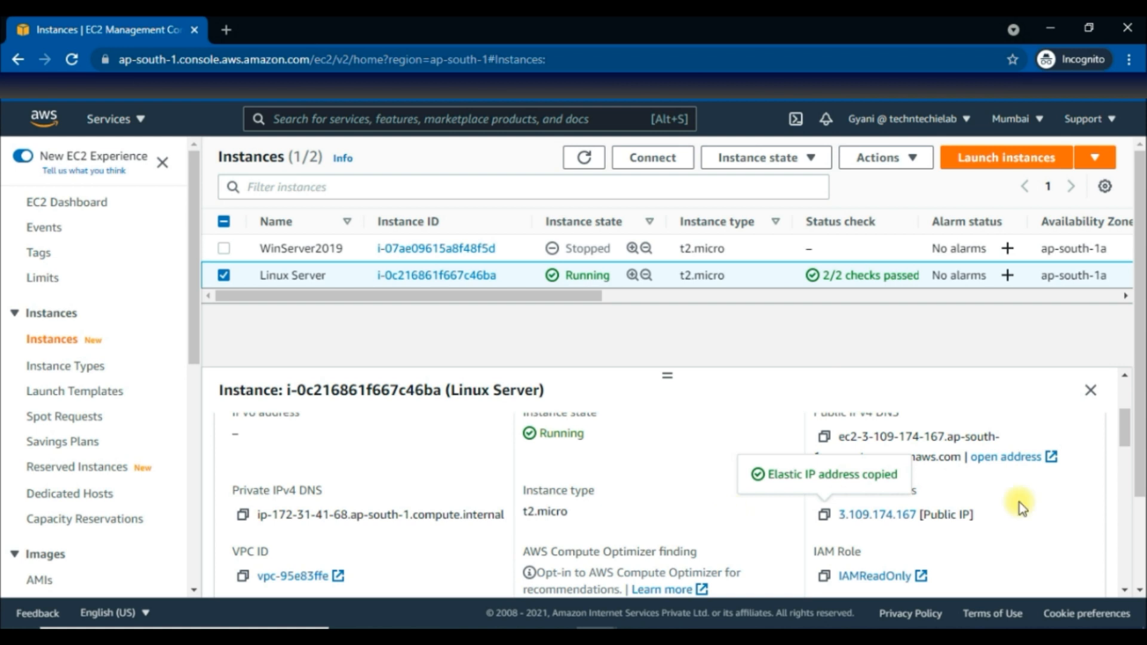
Step: Stop the Linux Server instance and confirm the stop request
scroll(1007, 504, "down", 1)
scroll(773, 492, "up", 2)
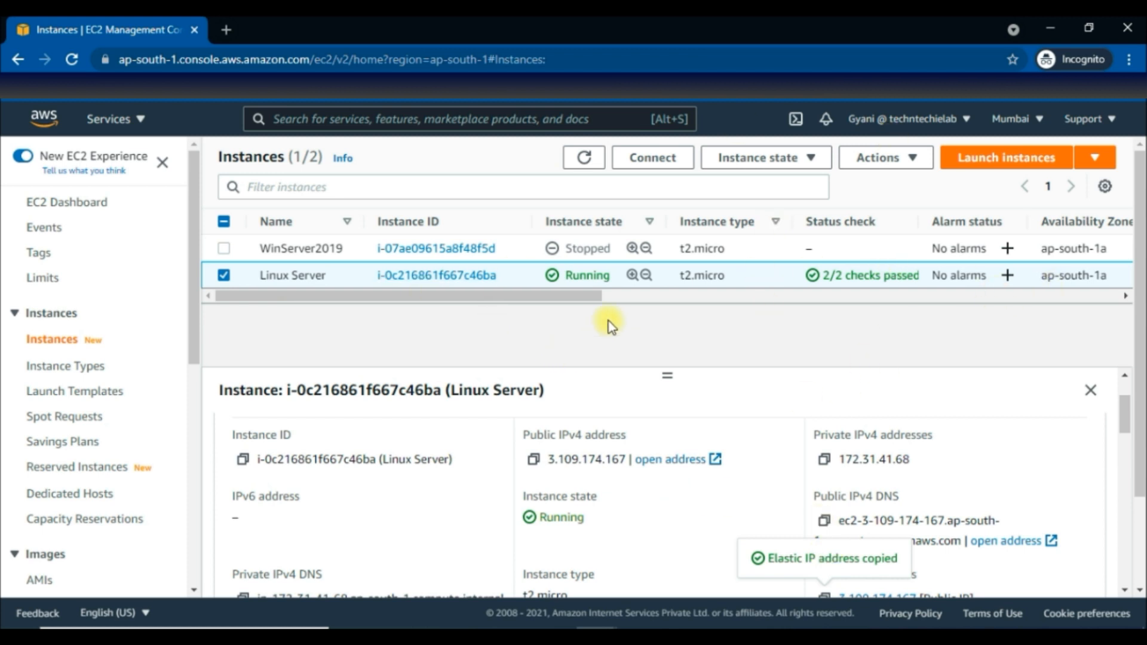
left_click(813, 157)
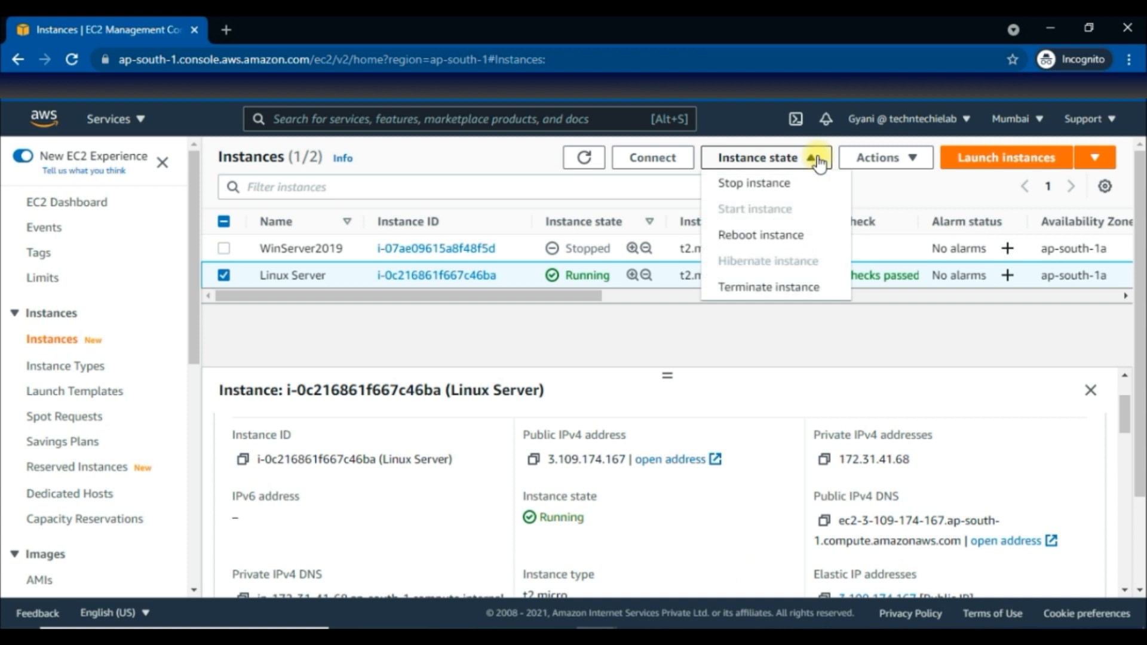
left_click(766, 186)
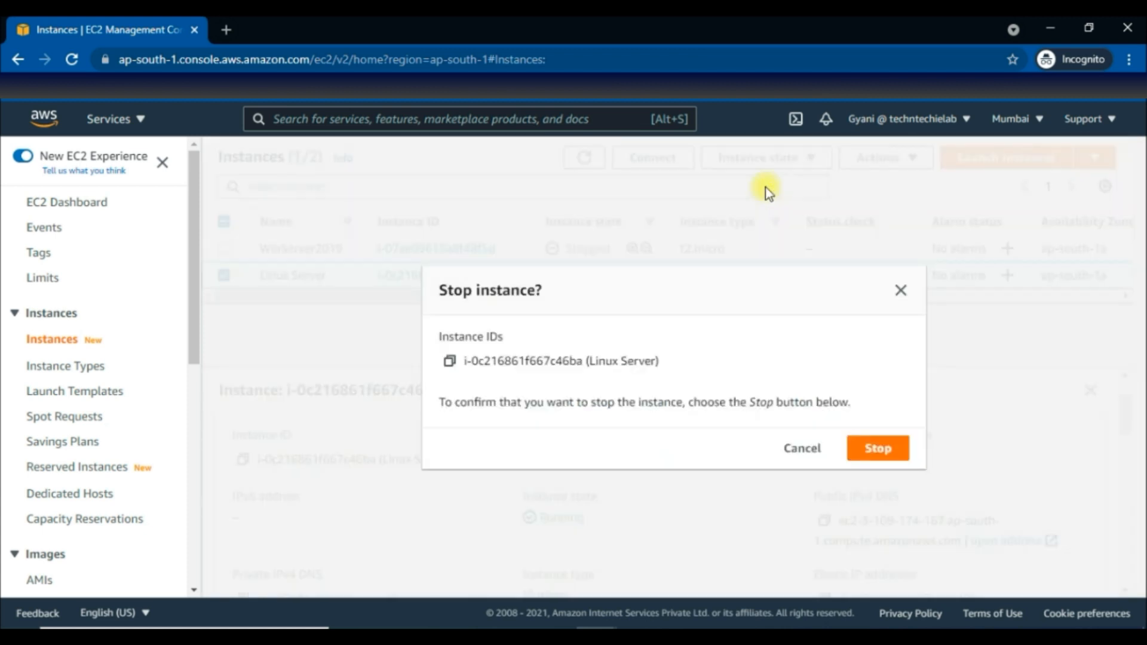
left_click(873, 449)
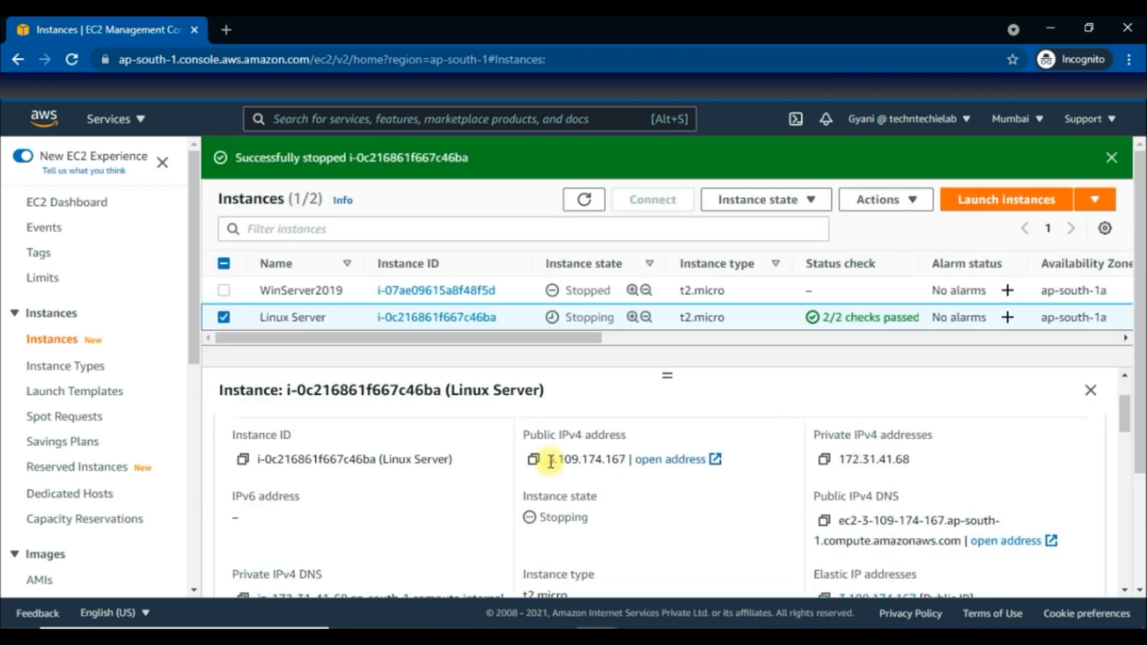
Step: Refresh the instance list and examine Linux Server's public IPv4 and Elastic IP addresses after the stop request
left_click_drag(546, 458, 628, 459)
scroll(725, 493, "down", 2)
scroll(930, 512, "up", 2)
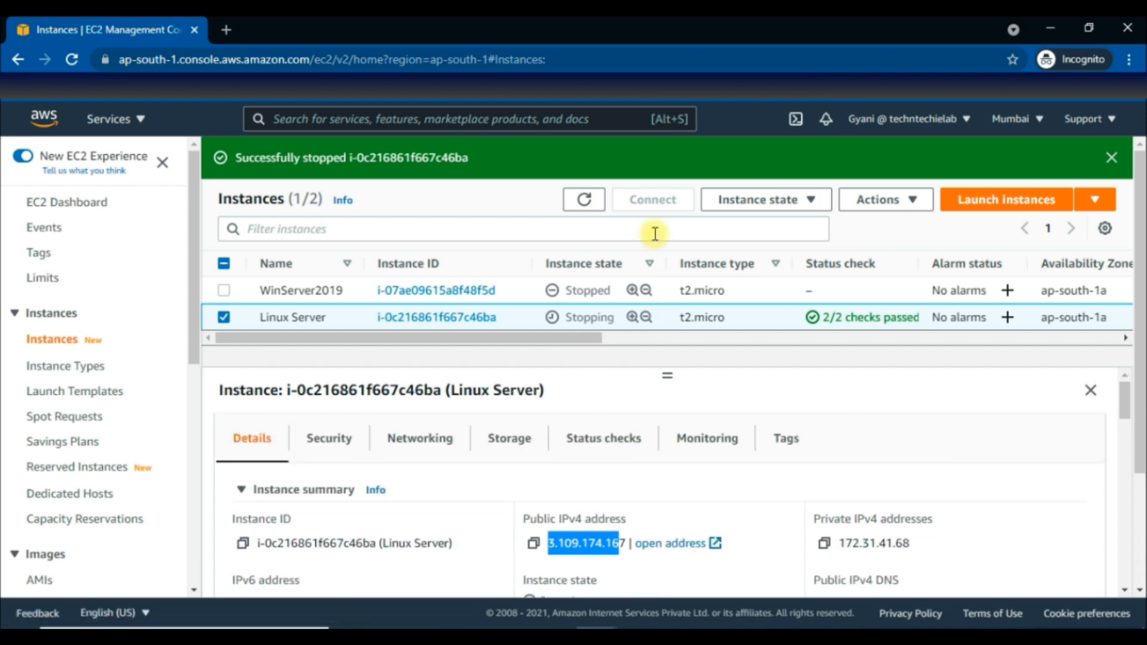
left_click(583, 199)
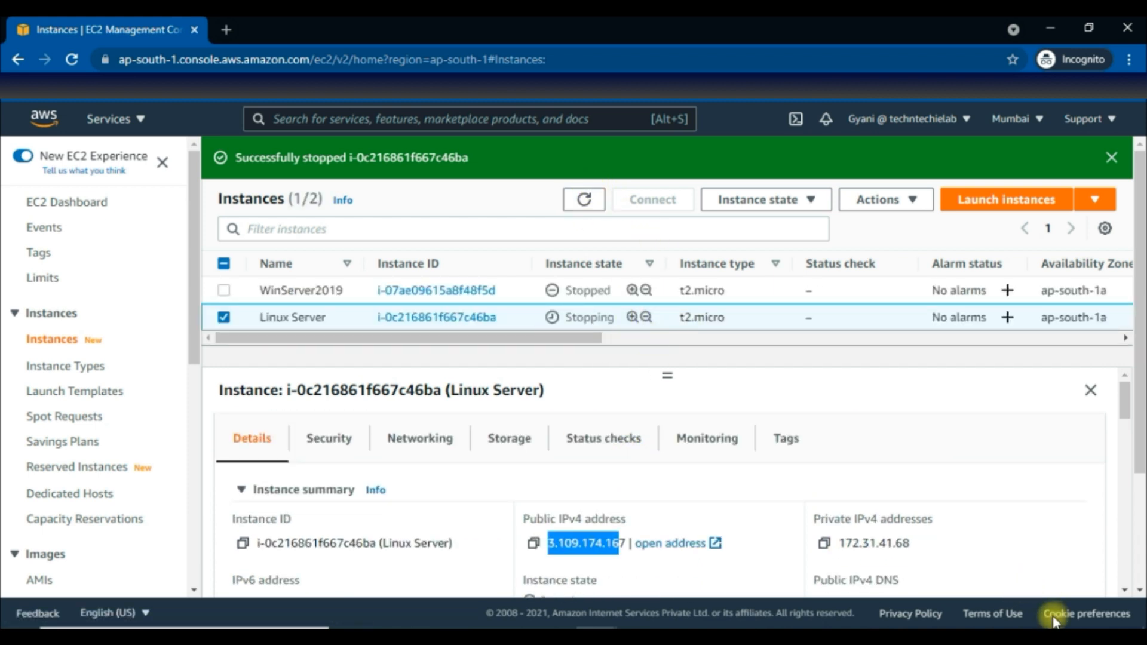
left_click(583, 515)
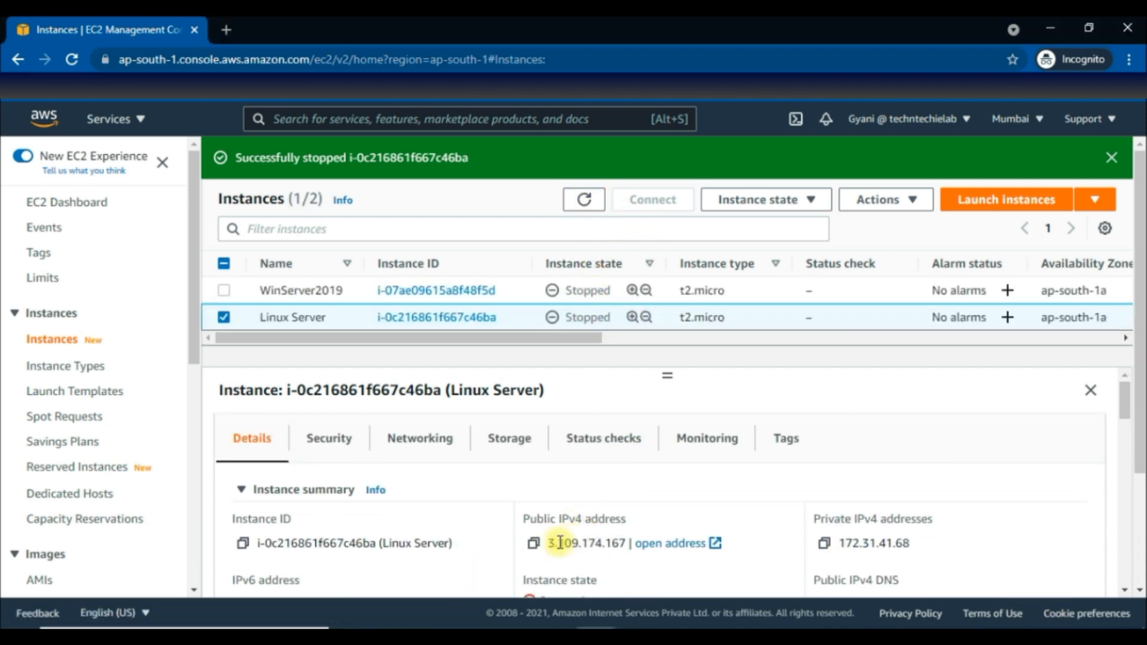
left_click(584, 200)
scroll(717, 428, "down", 1)
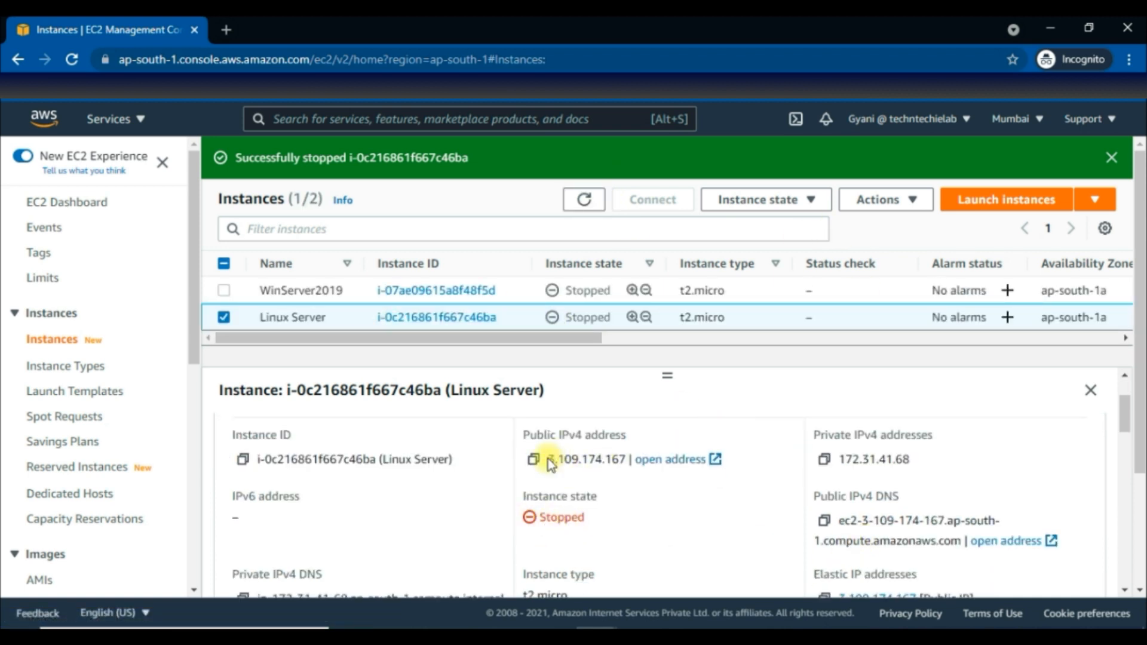
scroll(867, 541, "down", 1)
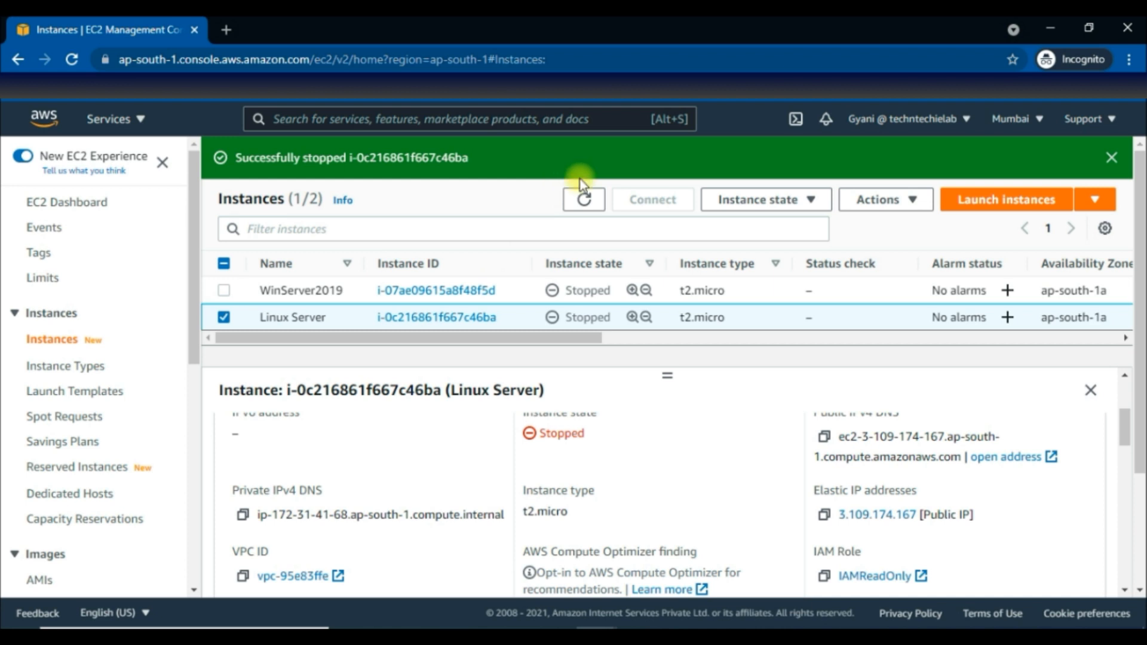
left_click(585, 199)
left_click(596, 206)
Step: Open the Elastic IPs page in a new browser tab and switch to it
scroll(102, 540, "down", 8)
scroll(69, 418, "up", 2)
middle_click(66, 392)
left_click(376, 30)
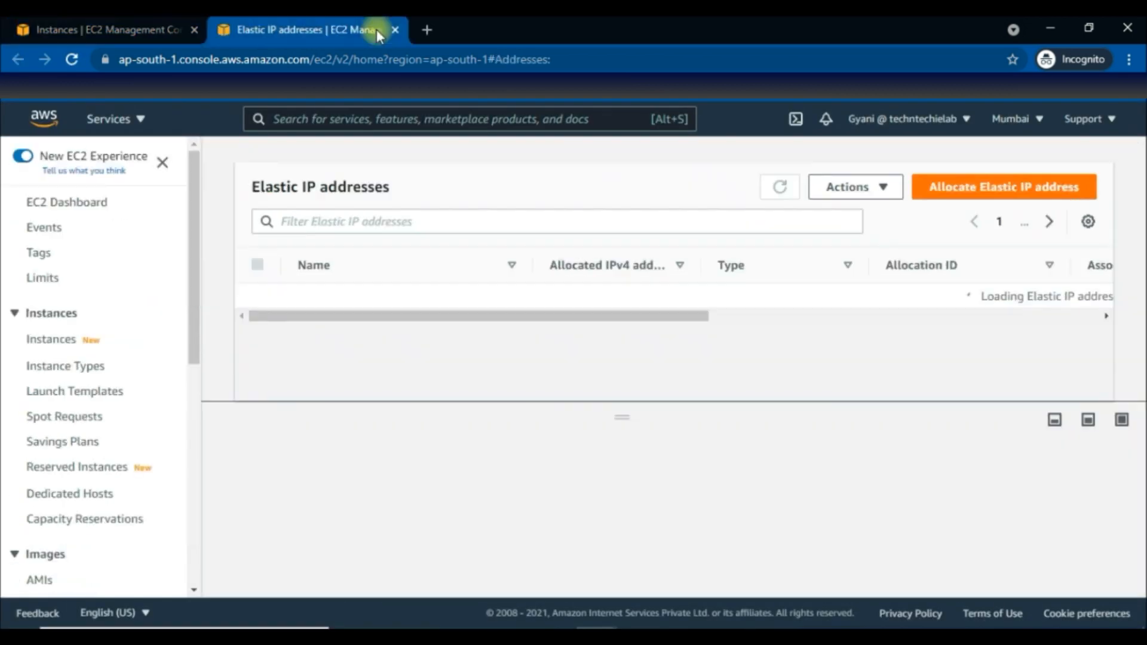
Step: Disassociate Elastic IP address 3.109.174.167 from instance i-0c216861f667c46ba after reviewing the listed address, instance and network interface
left_click(884, 190)
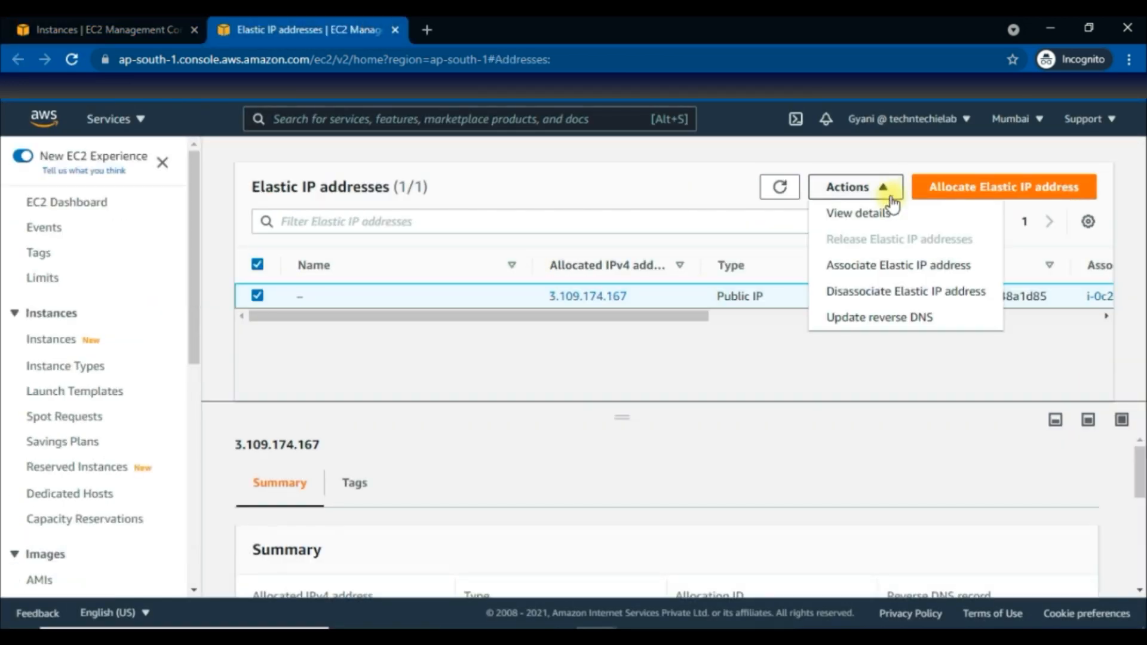
left_click(868, 298)
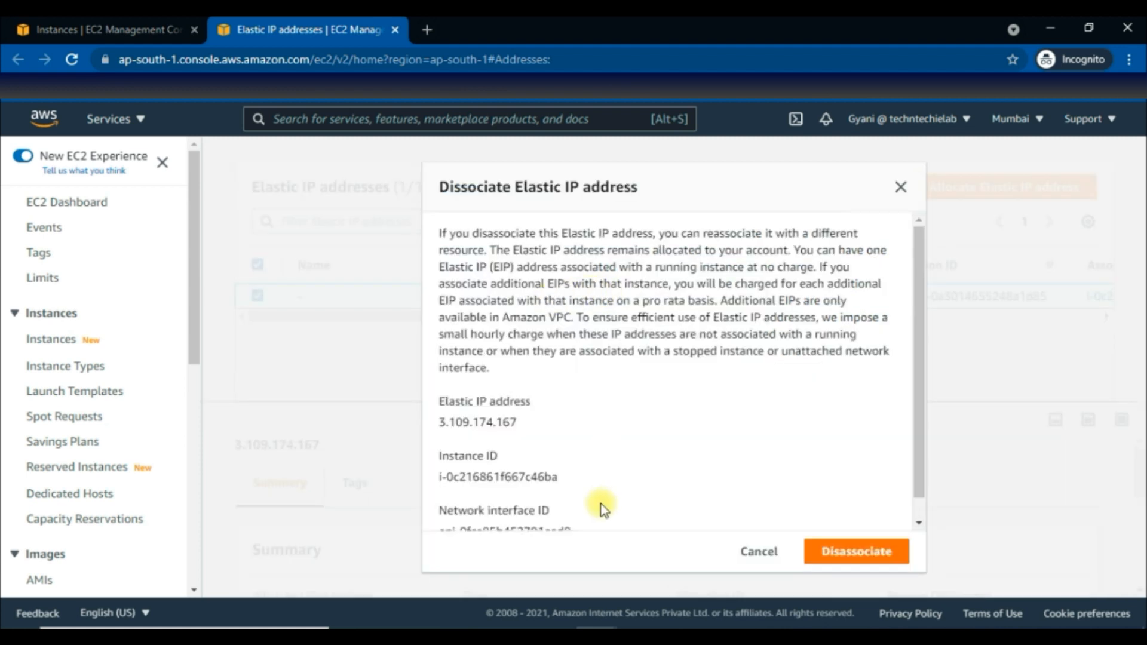
scroll(686, 408, "down", 1)
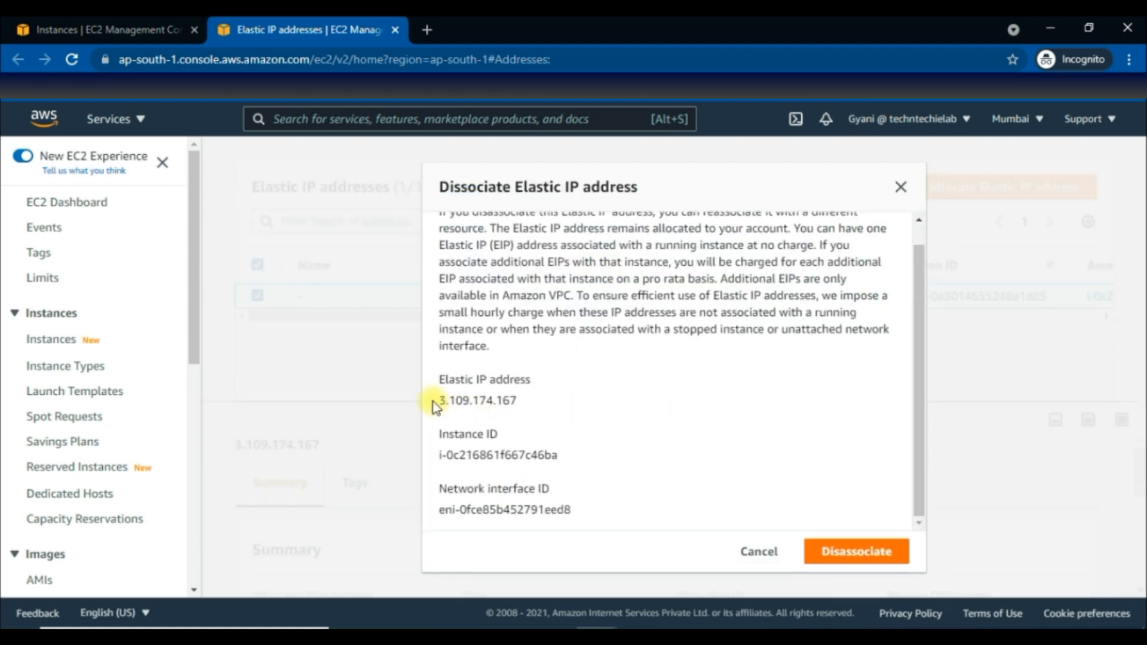
double_click(481, 400)
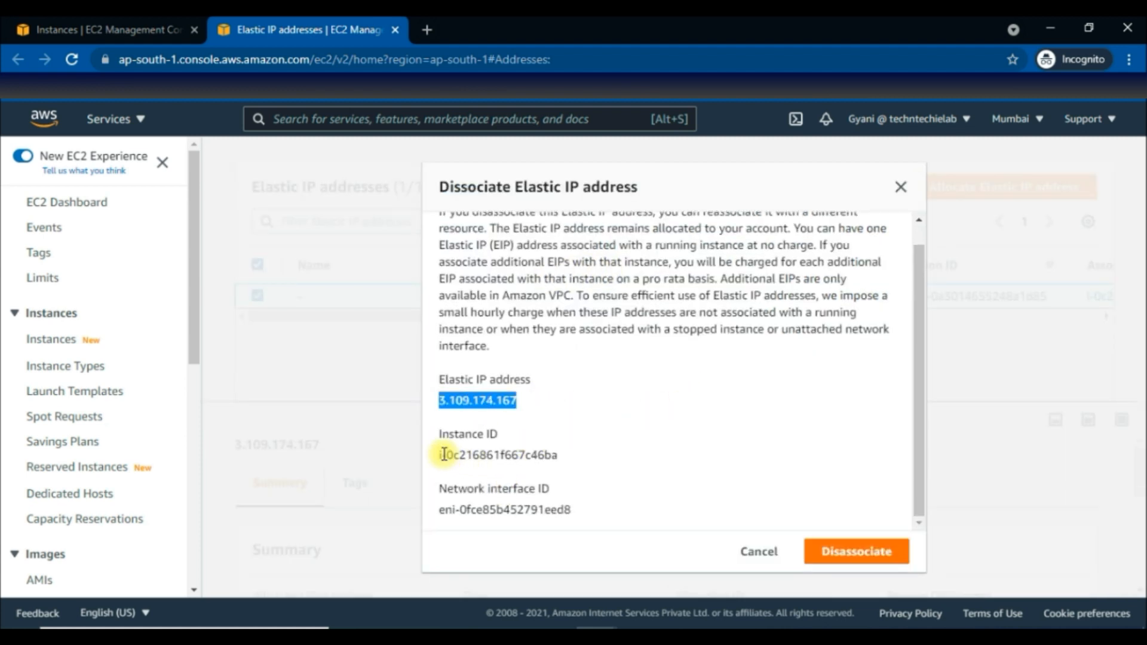
left_click_drag(441, 454, 569, 452)
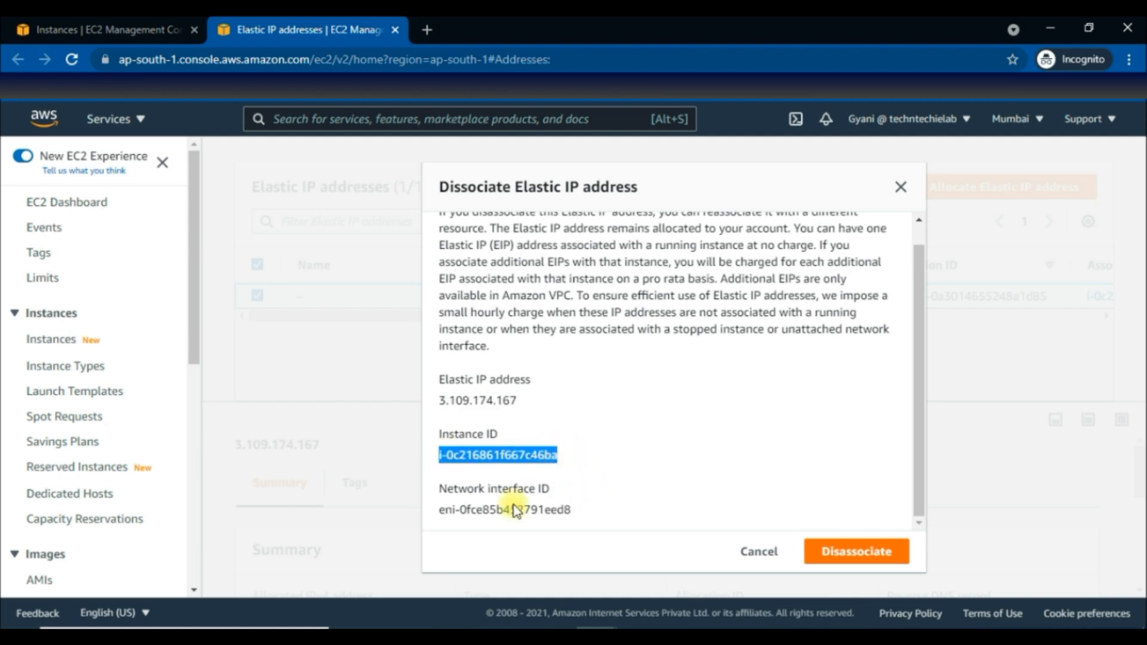
left_click_drag(444, 512, 589, 520)
left_click(859, 562)
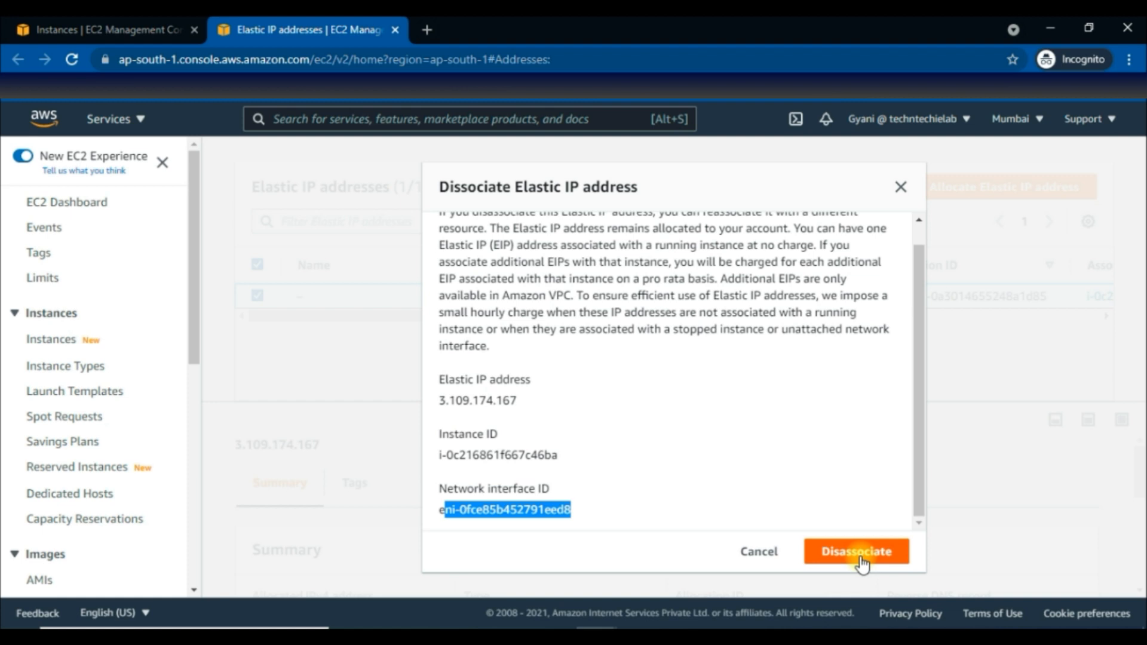
left_click(861, 562)
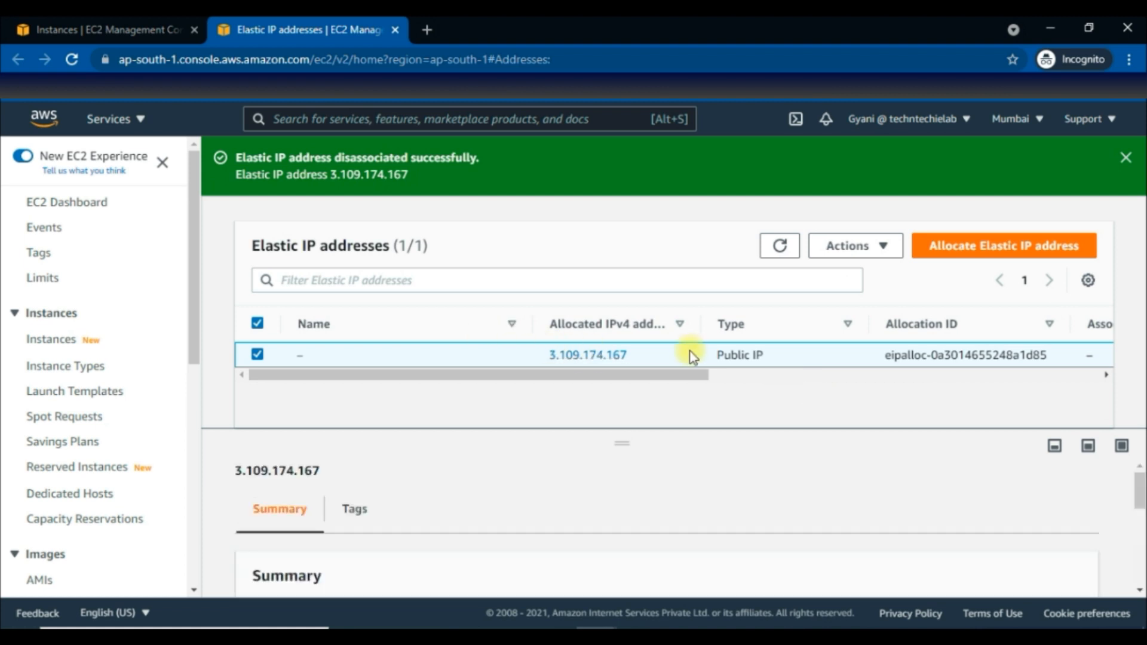
Step: Release Elastic IP address 3.109.174.167 from the account
left_click_drag(613, 382, 502, 401)
left_click(874, 252)
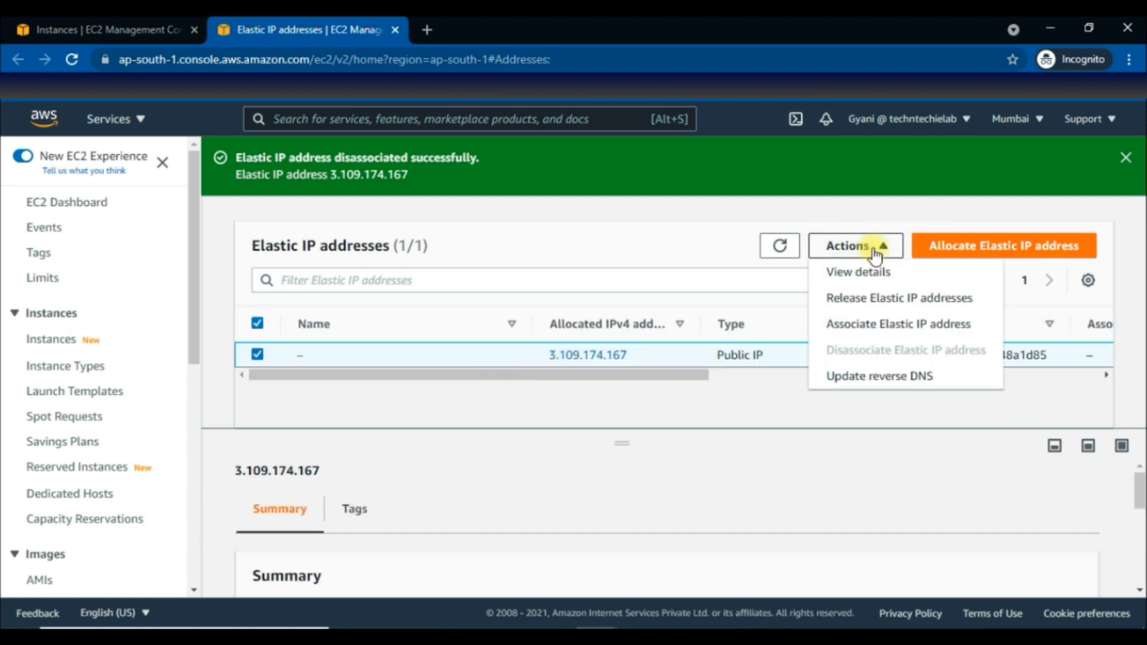
left_click(898, 302)
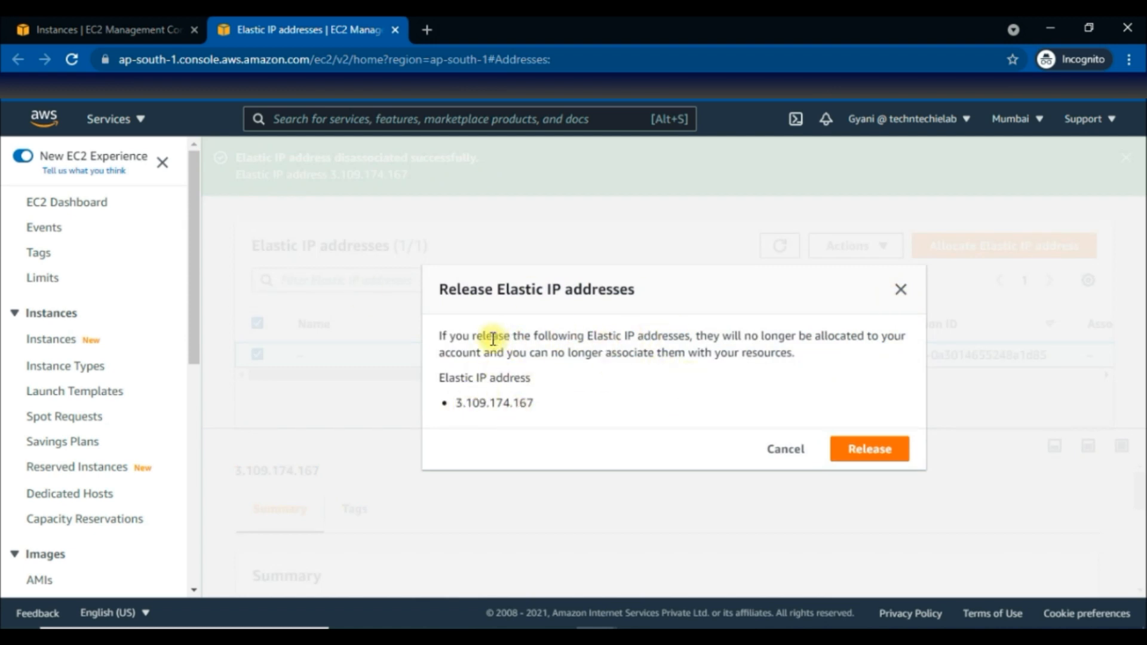
left_click_drag(695, 337, 796, 355)
left_click(881, 452)
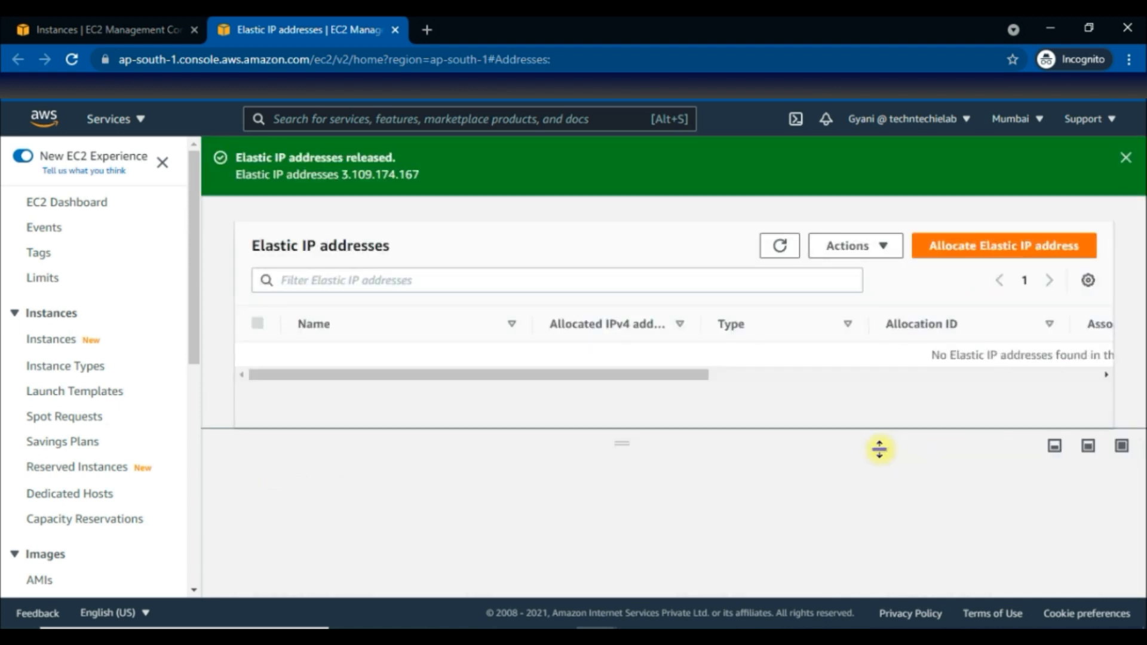
Step: Return to the Instances page, reload it, and check Linux Server's public IPv4 and Elastic IP fields
left_click(132, 27)
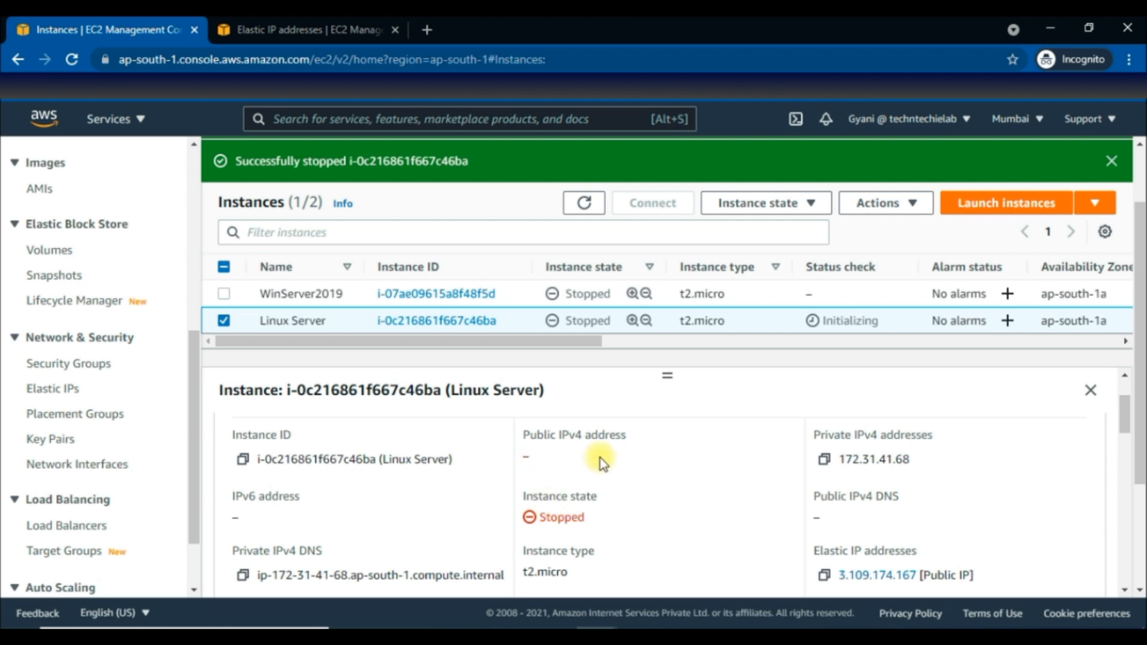
scroll(722, 458, "down", 1)
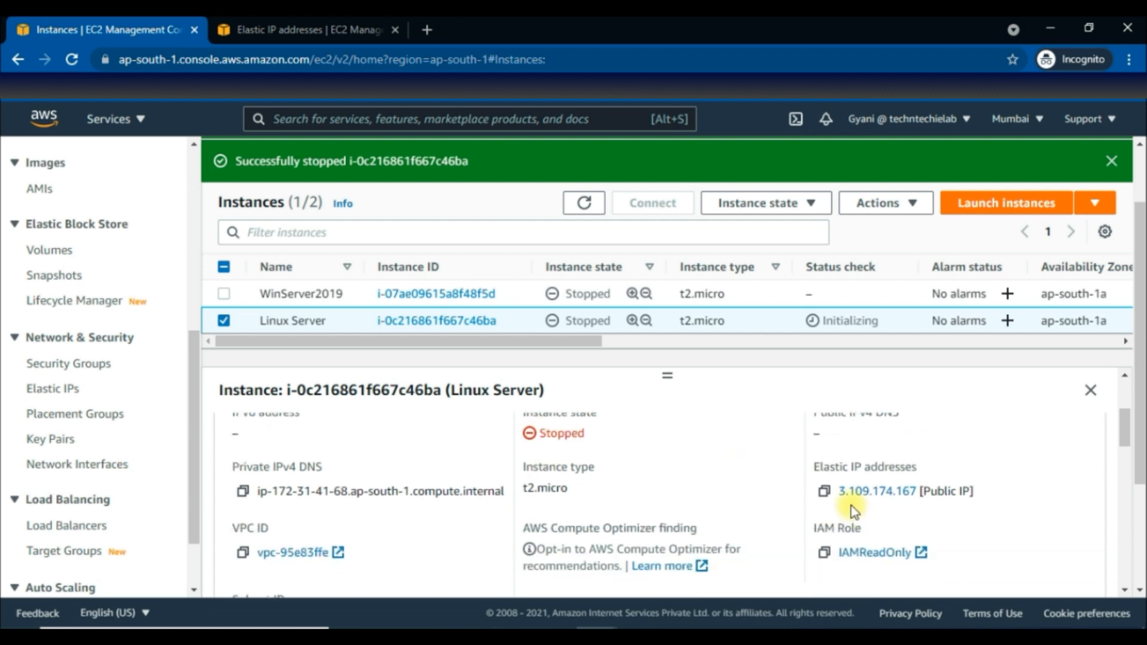
left_click(70, 61)
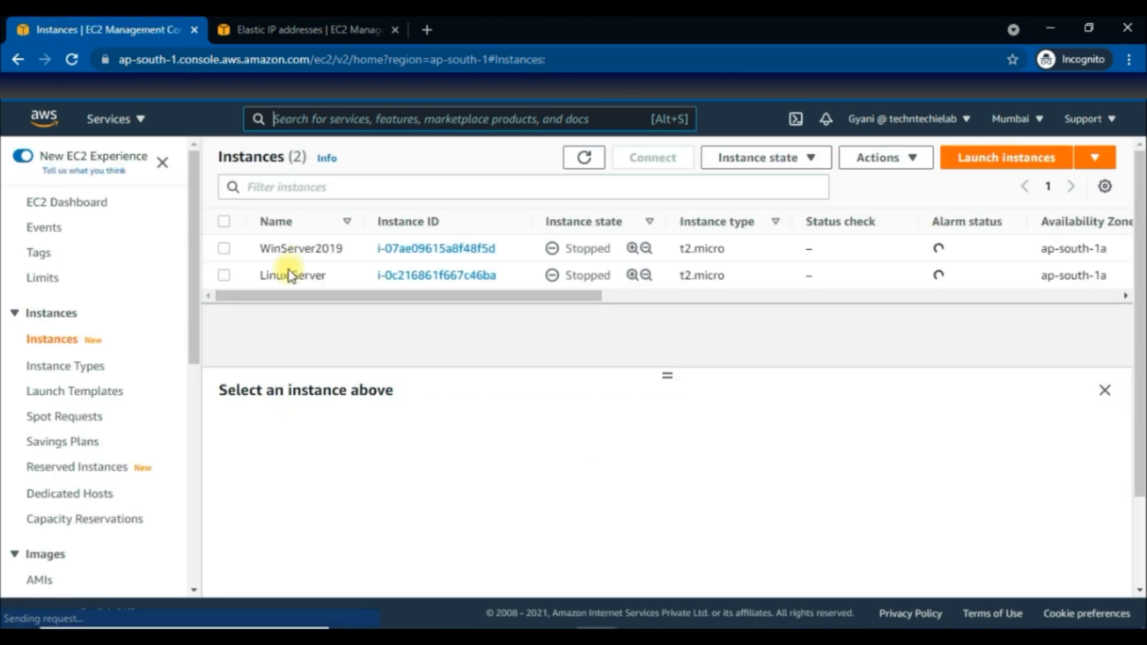
left_click(289, 274)
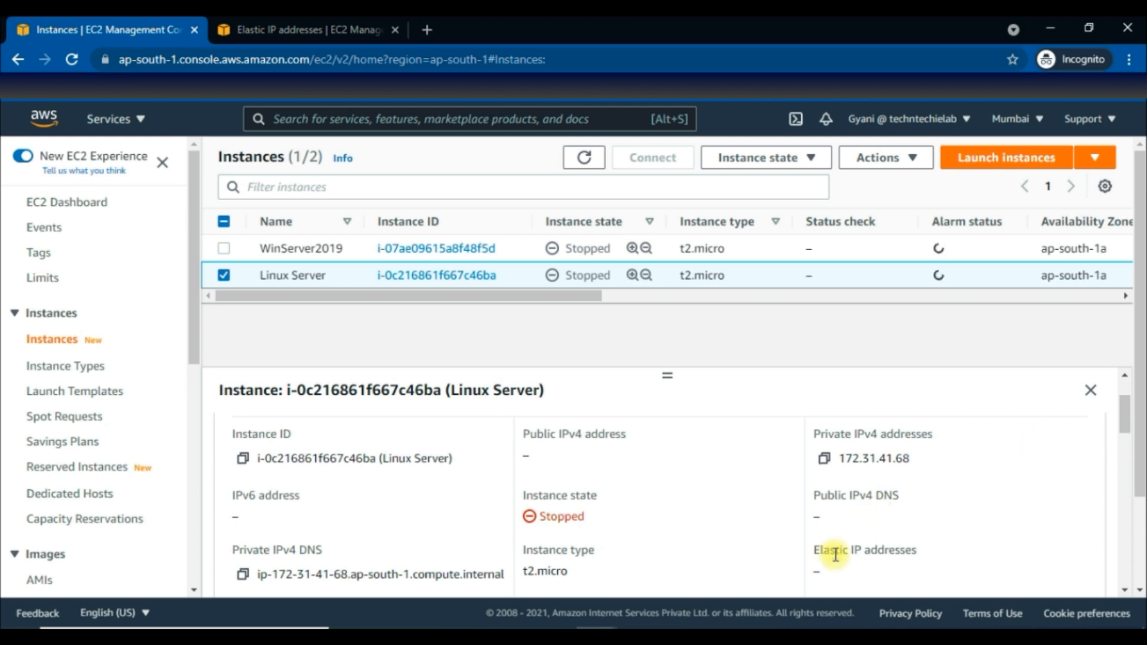
scroll(835, 553, "down", 5)
scroll(827, 478, "up", 5)
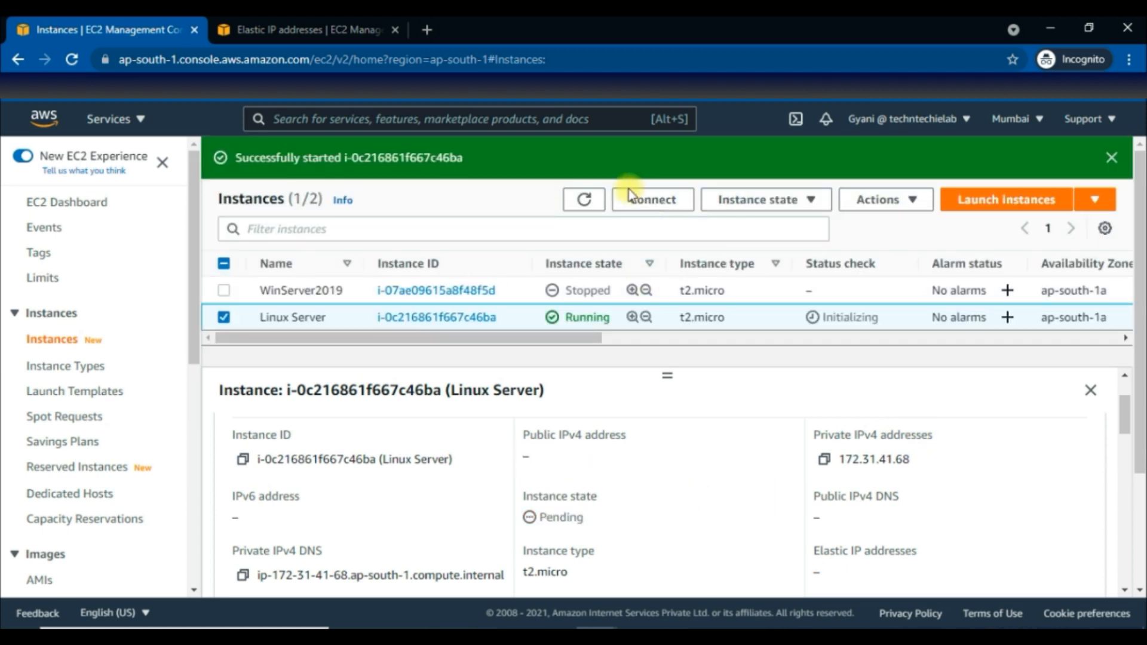
Step: Refresh the instance list and examine the started Linux Server's public IPv4 and Elastic IP fields
left_click(583, 199)
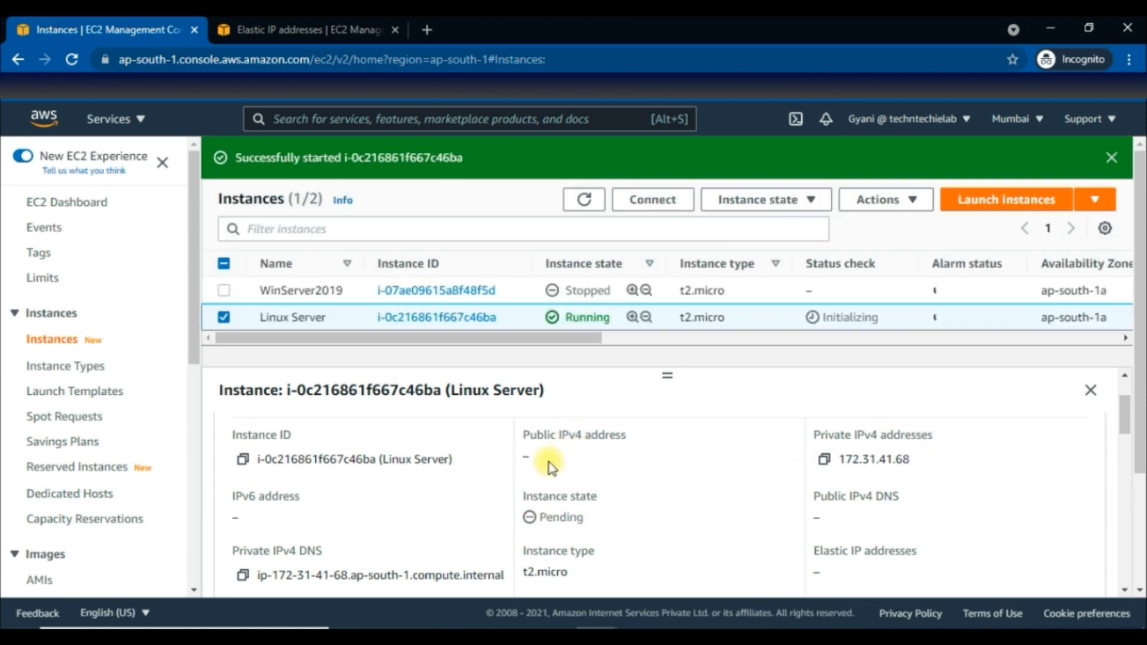
left_click_drag(551, 459, 617, 454)
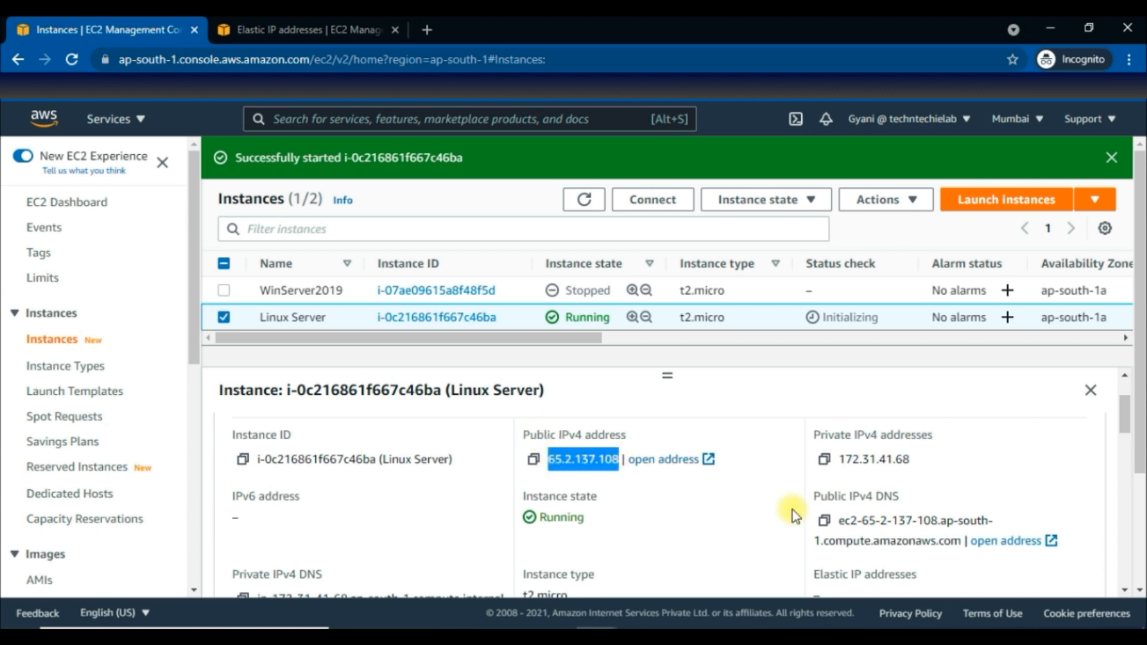
scroll(792, 513, "down", 3)
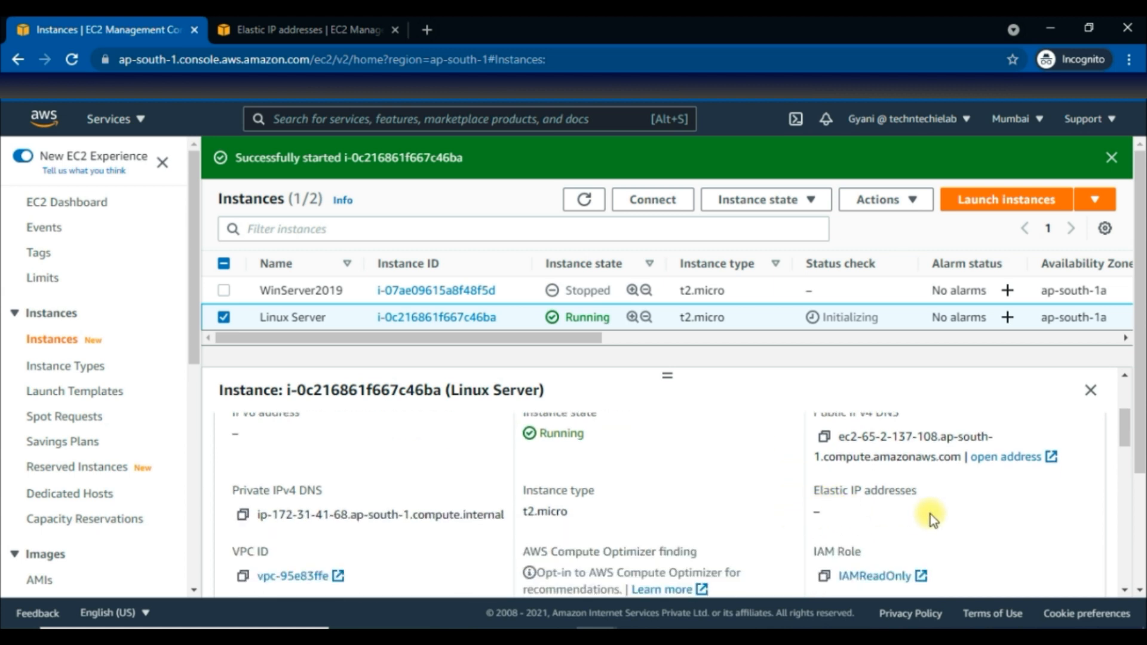
scroll(691, 489, "up", 3)
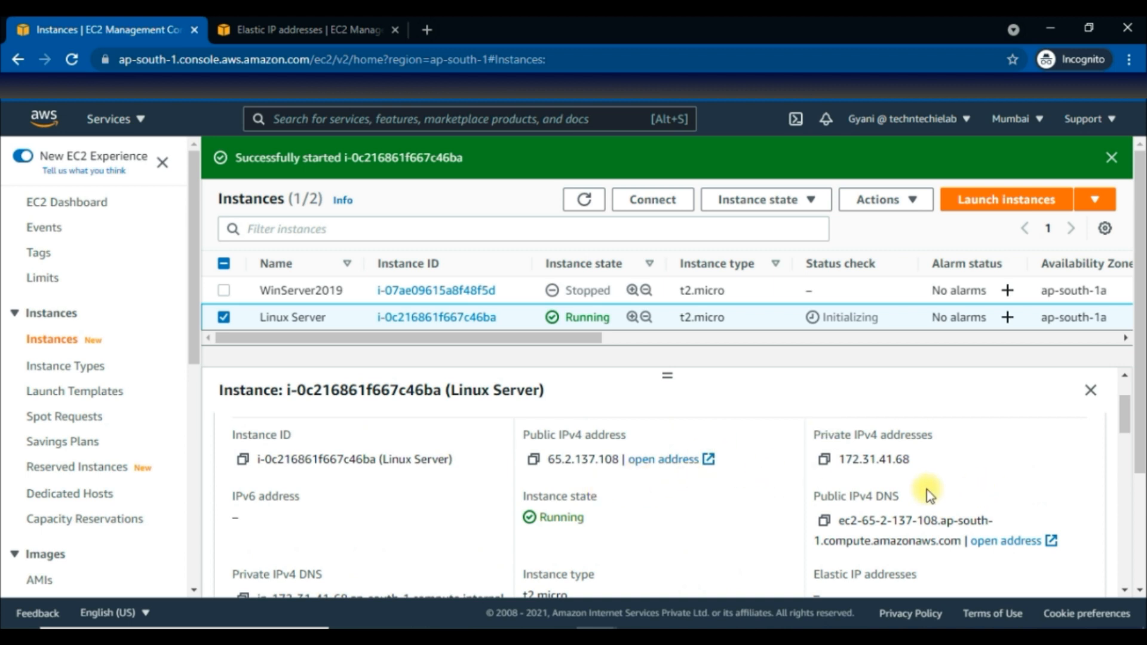